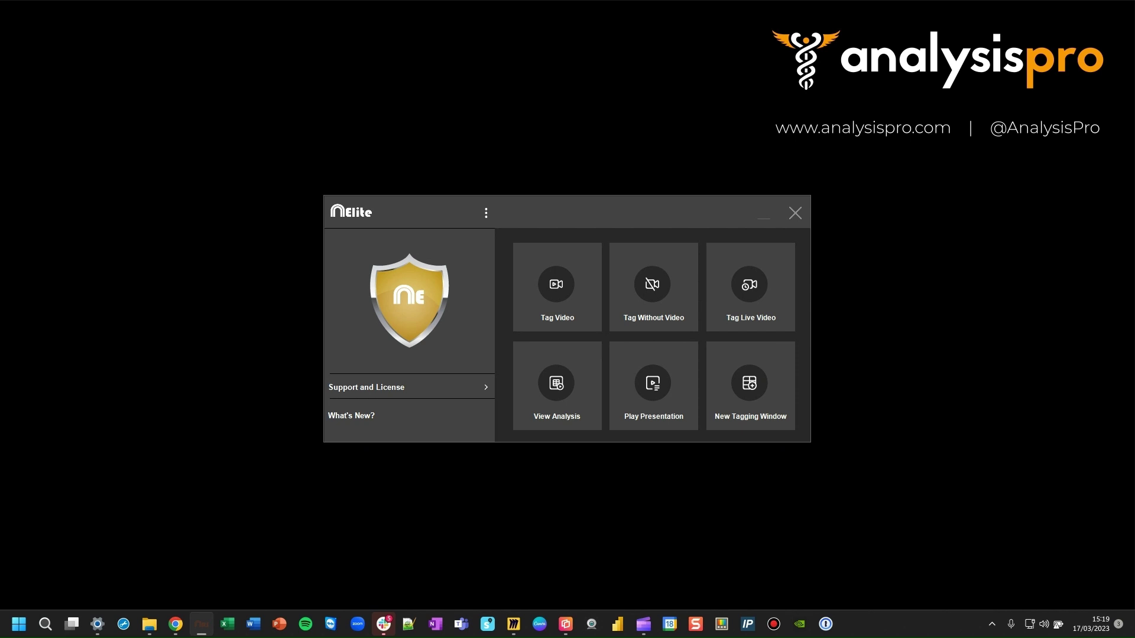
Start an import from Nacsport Tag&view and select "New register Friday 17 March 2023 15_03_01.tgnac" from the Downloads folder
left_click(485, 213)
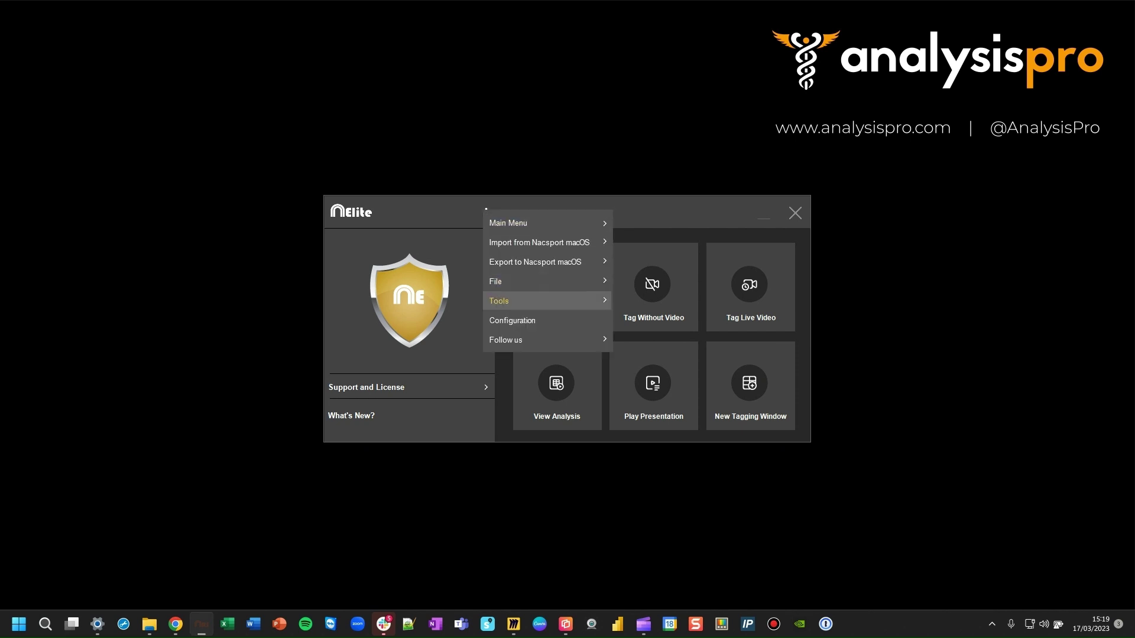
mouse_move(499, 301)
mouse_move(632, 299)
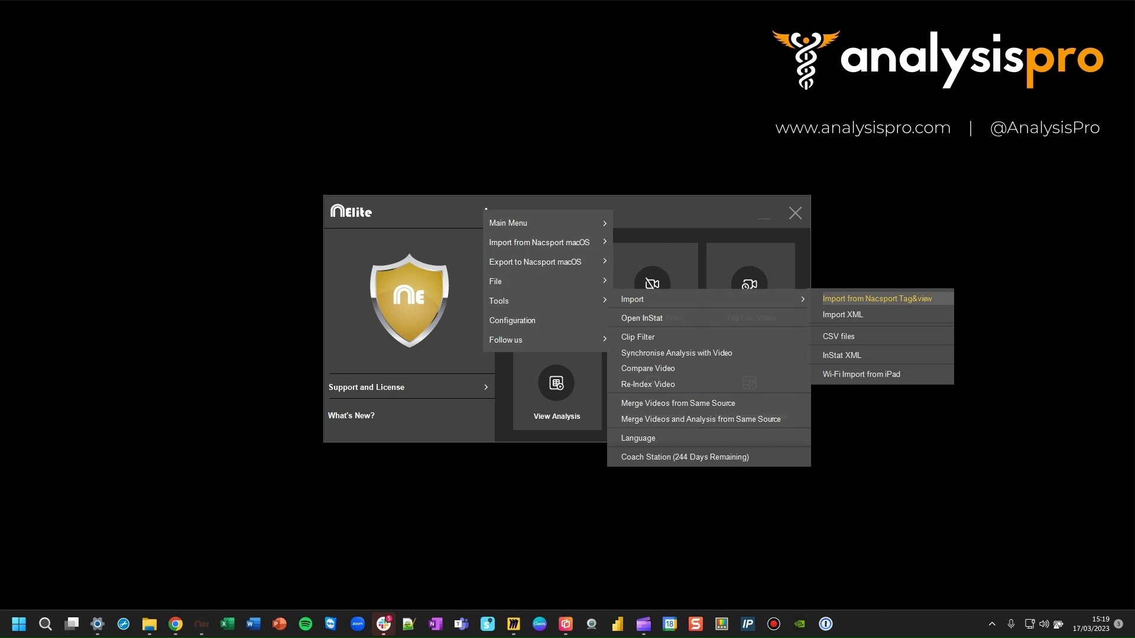
left_click(877, 299)
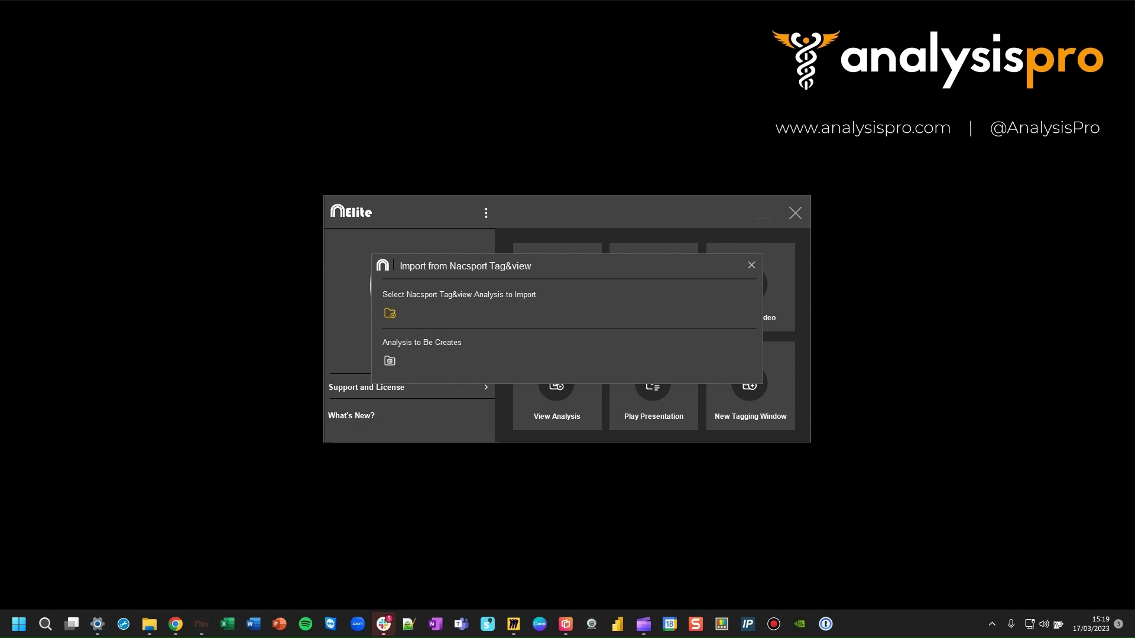
left_click(389, 313)
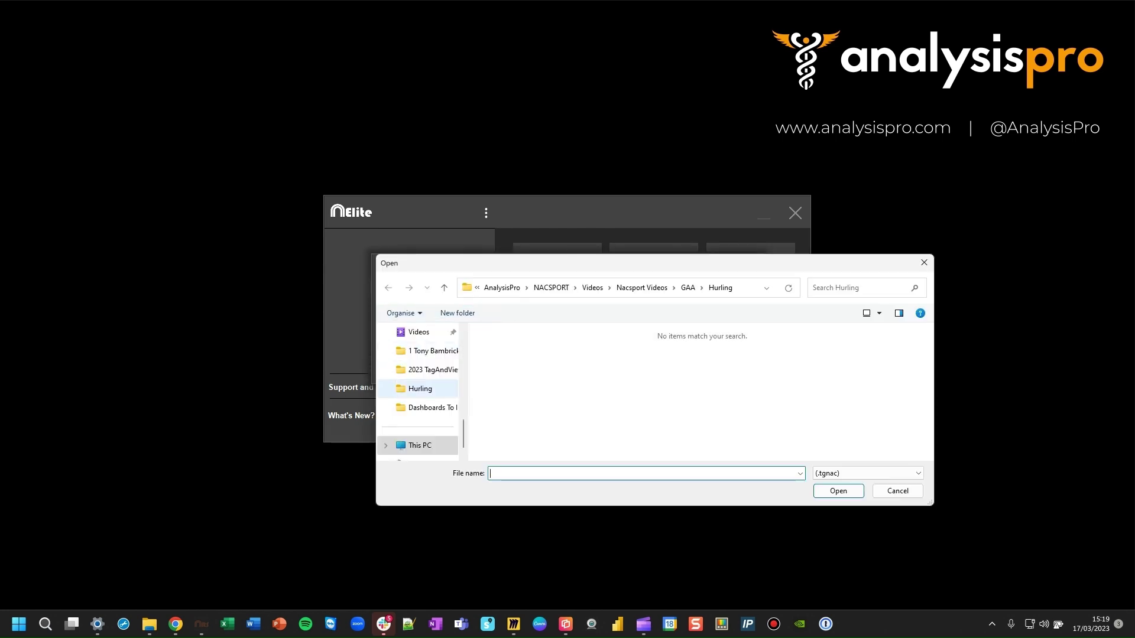
left_click_drag(464, 433, 464, 347)
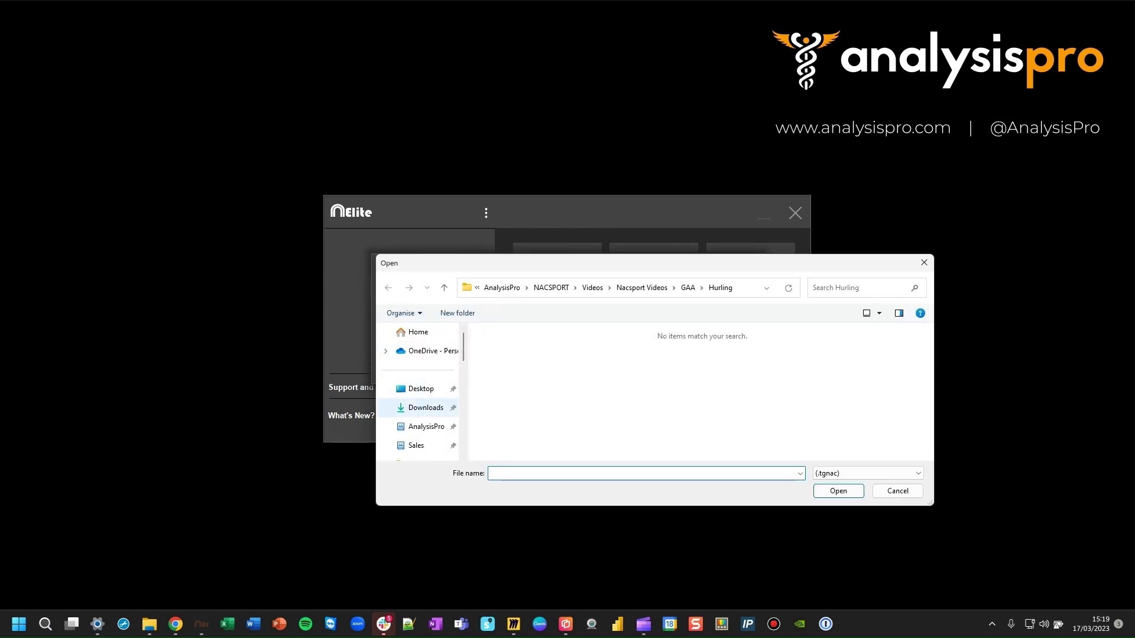
left_click(426, 408)
left_click(559, 365)
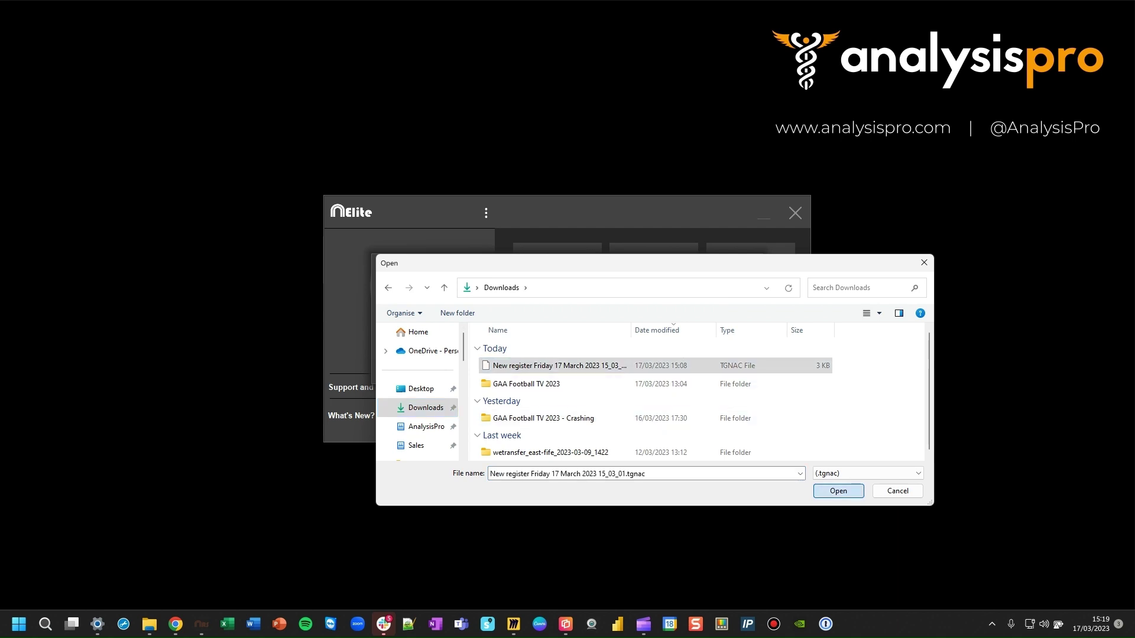
left_click(838, 491)
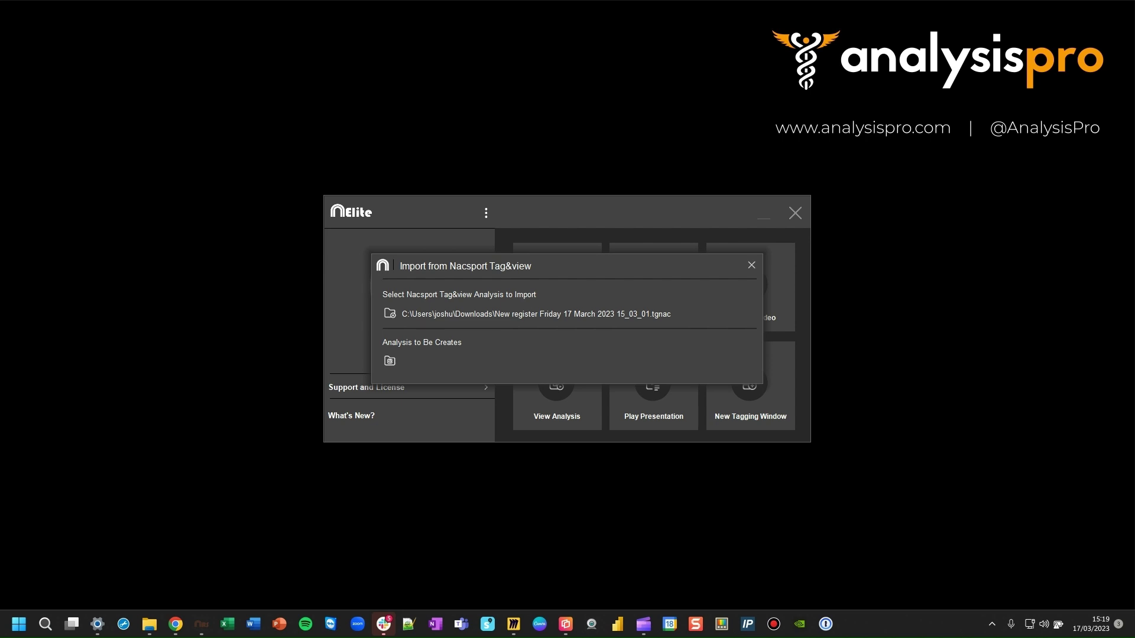
Save the analysis being created as "TagAndView Import" in the Databases Nacsport folder
left_click(389, 361)
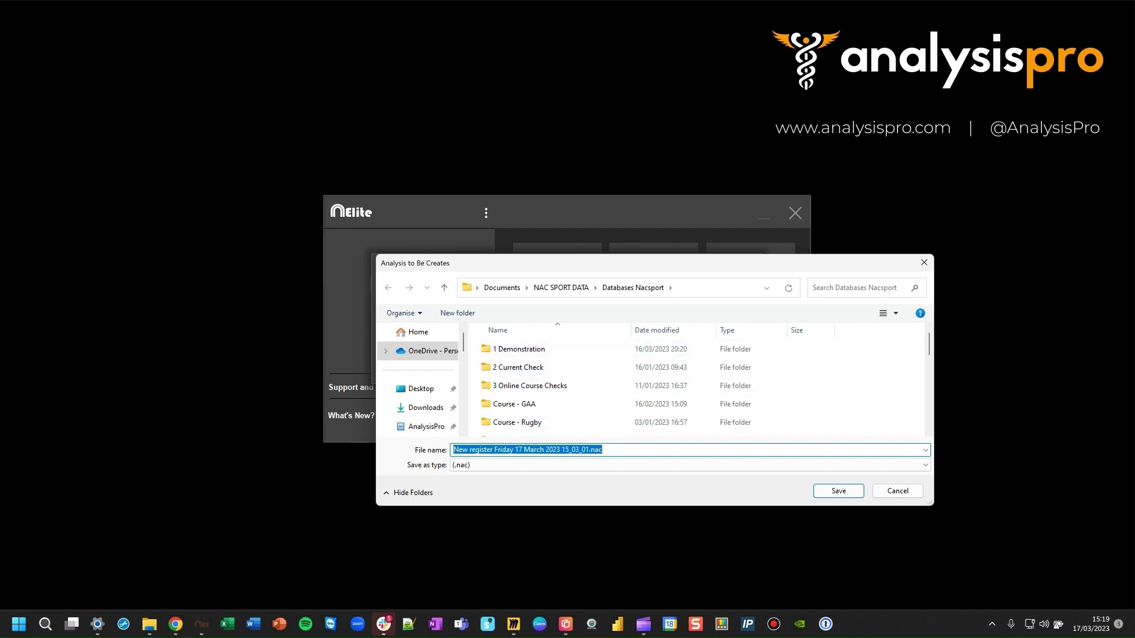
type("TagAndView Import")
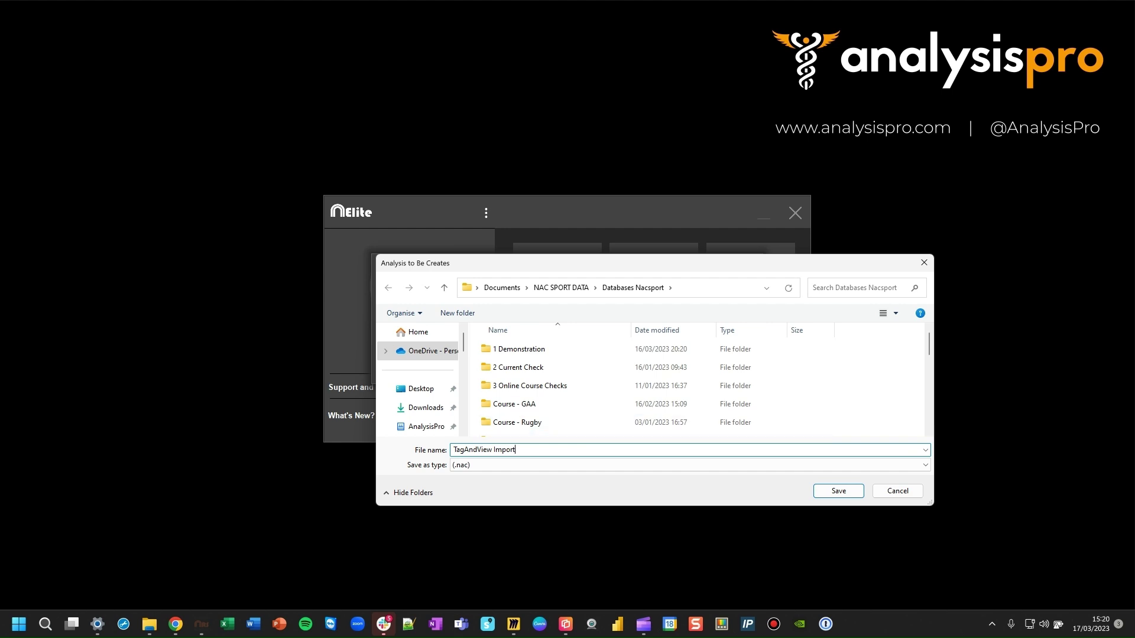
left_click(839, 491)
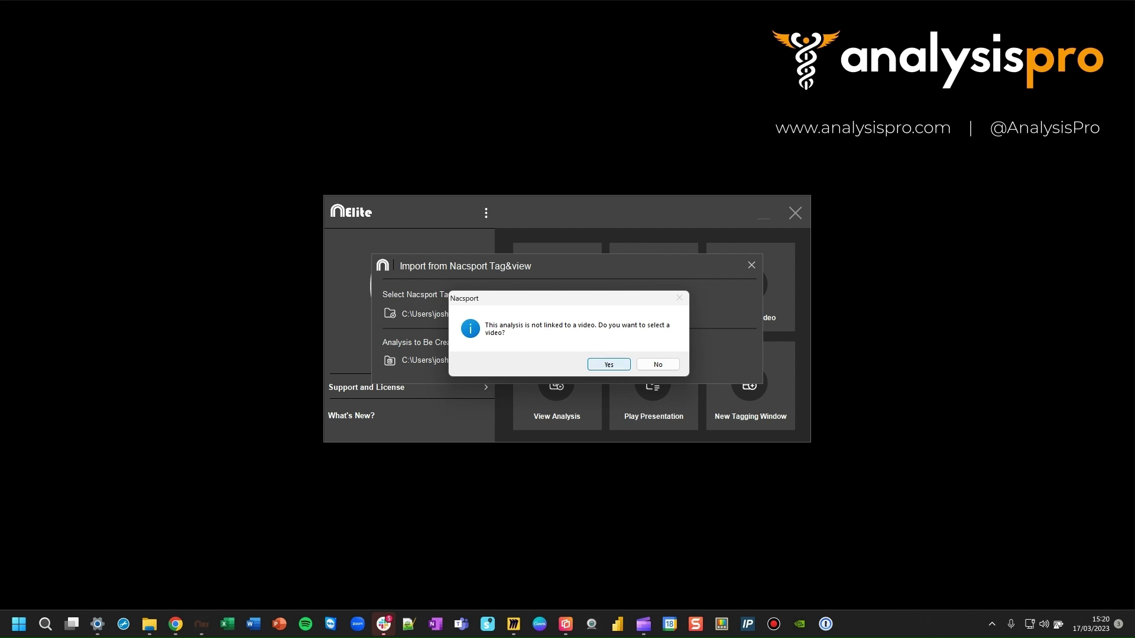
Link the imported analysis to the video "210807 Limerick v Waterford - AISF.mp4" and accept the backup notice
left_click(609, 364)
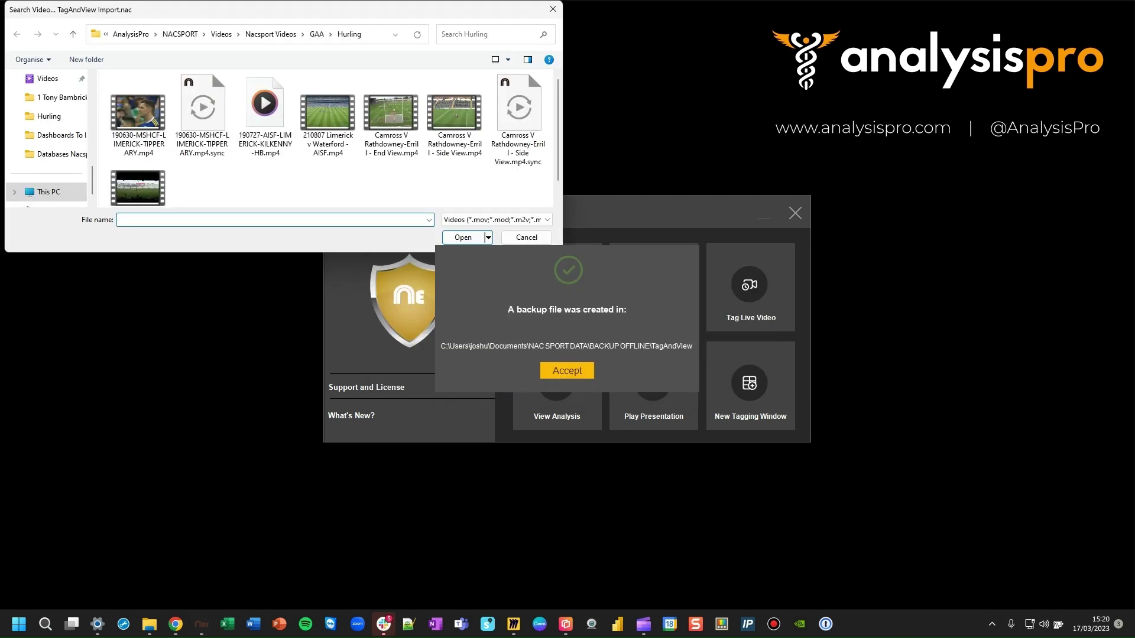
left_click(328, 115)
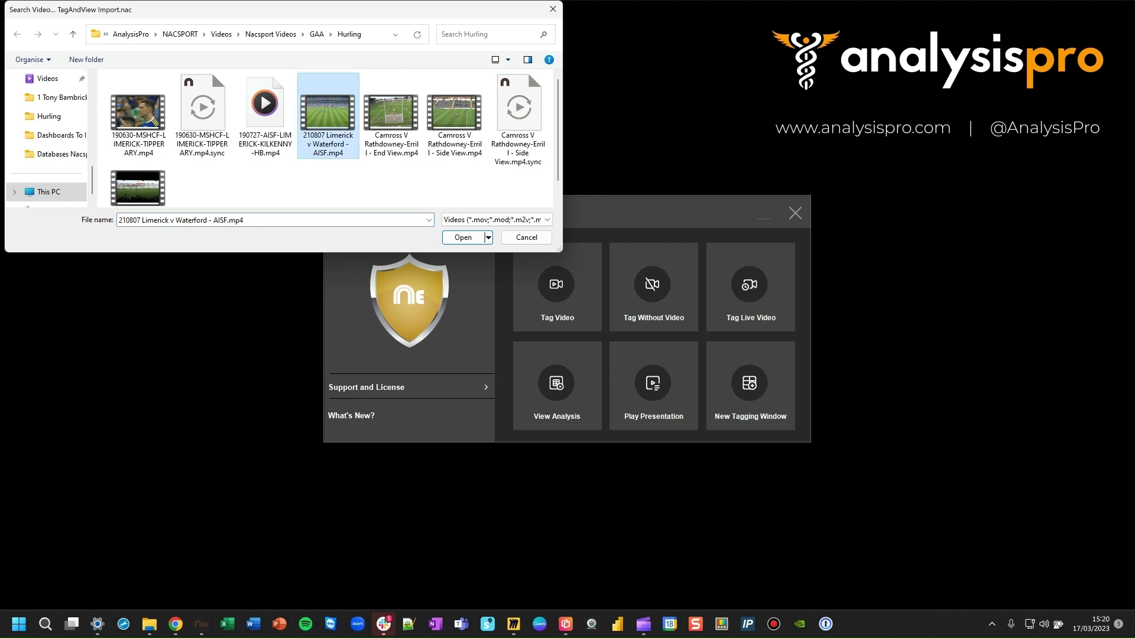
key("Return")
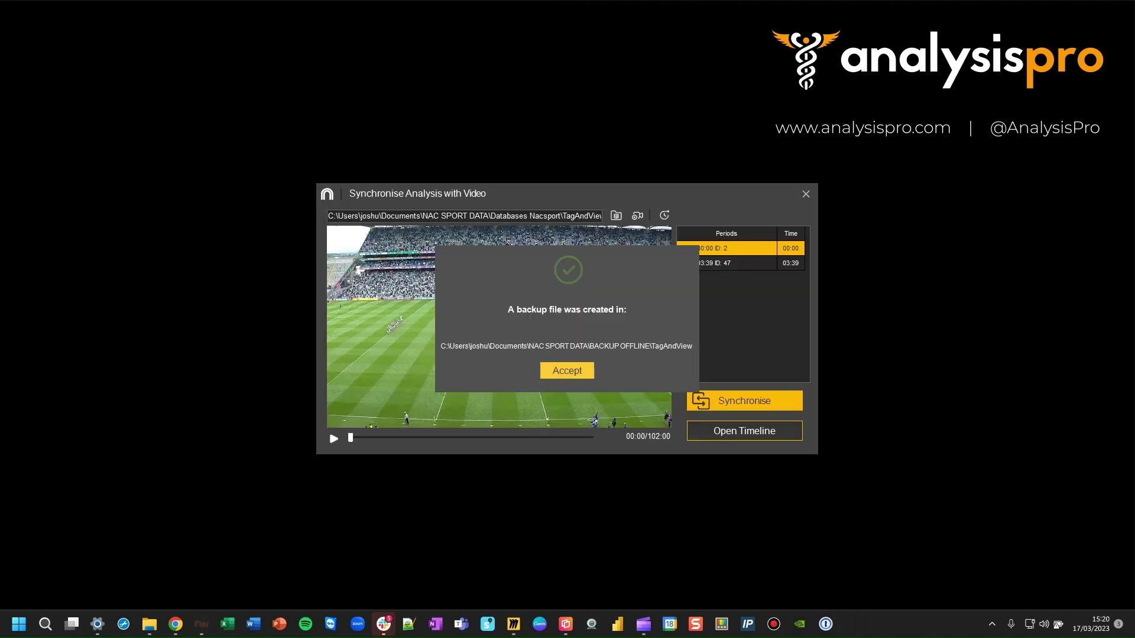
key("Return")
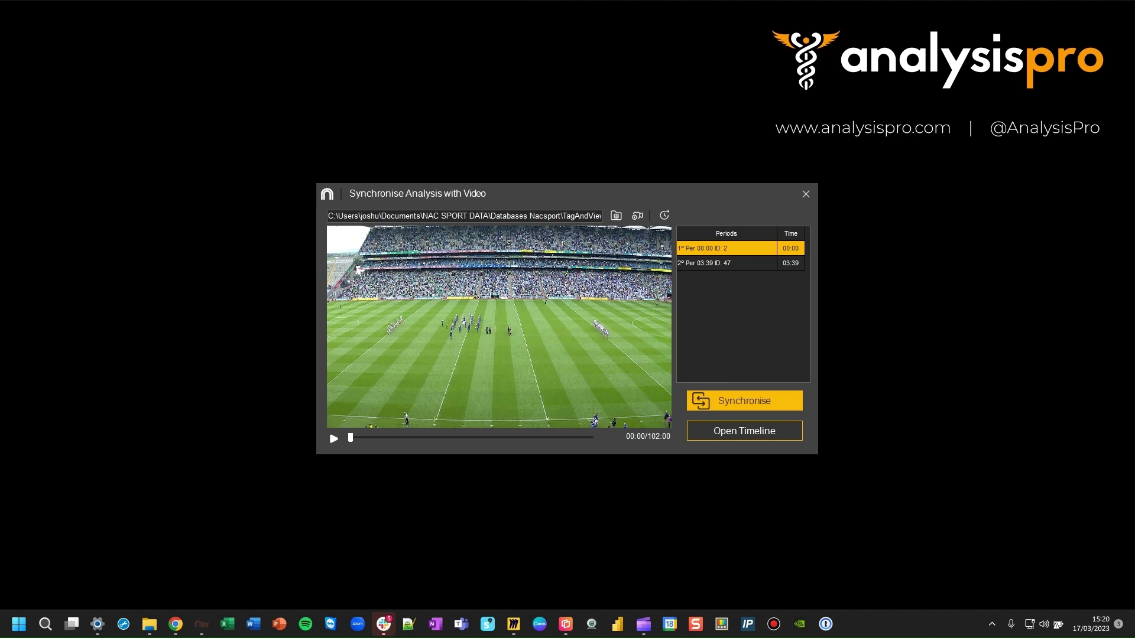
Play the video to the first-half throw-in at 00:42 and synchronise the first period with that position
key("space")
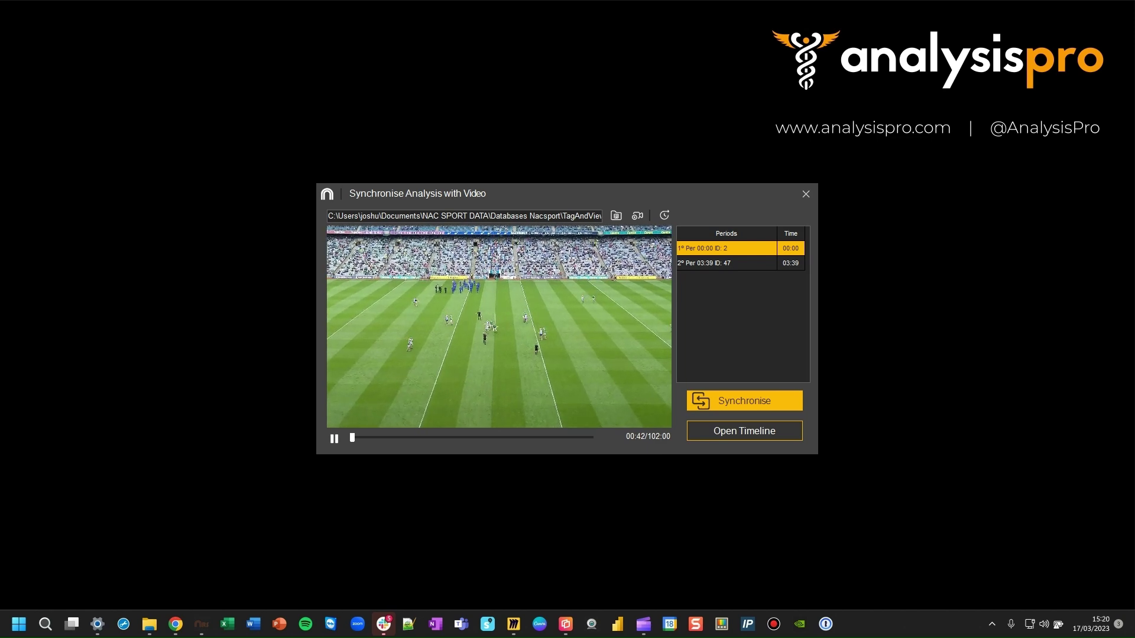
key("space")
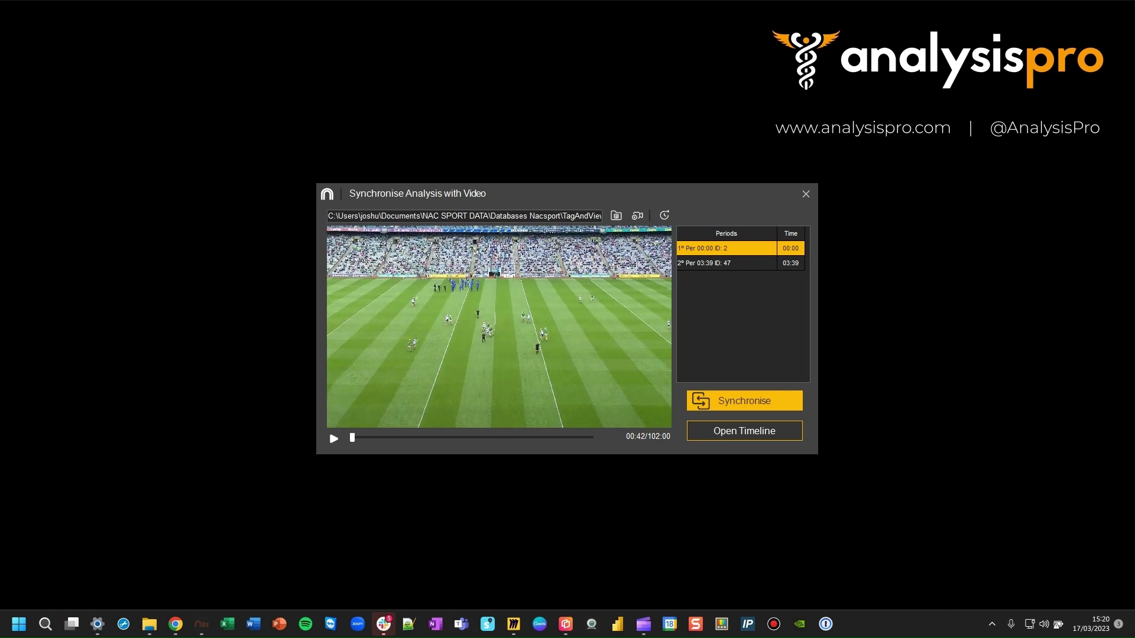
key("space")
key("space")
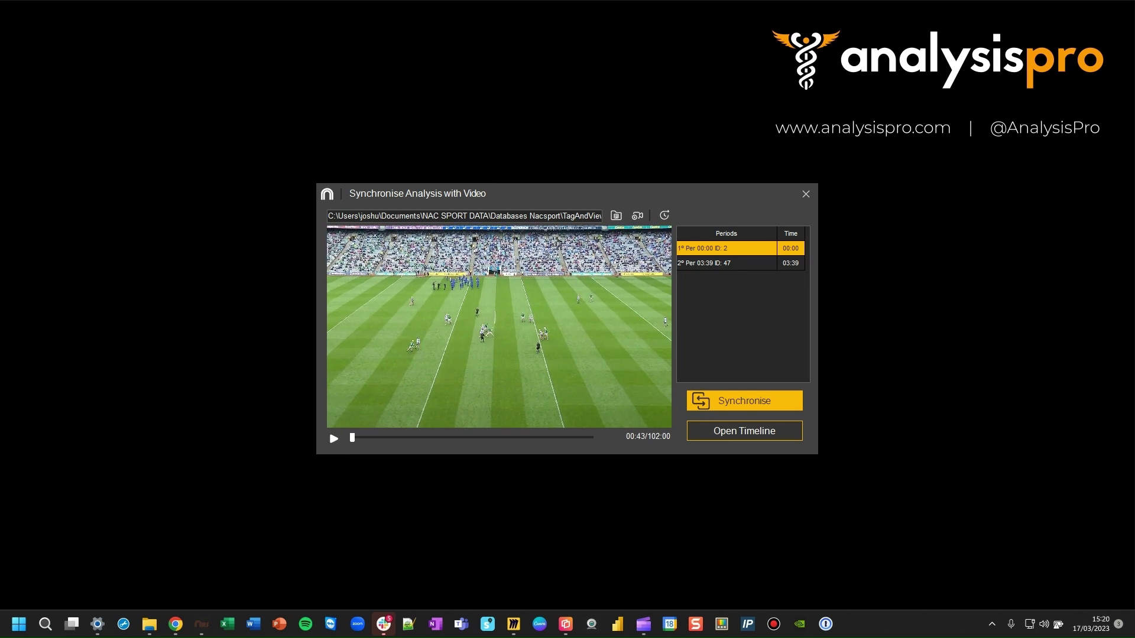
key("space")
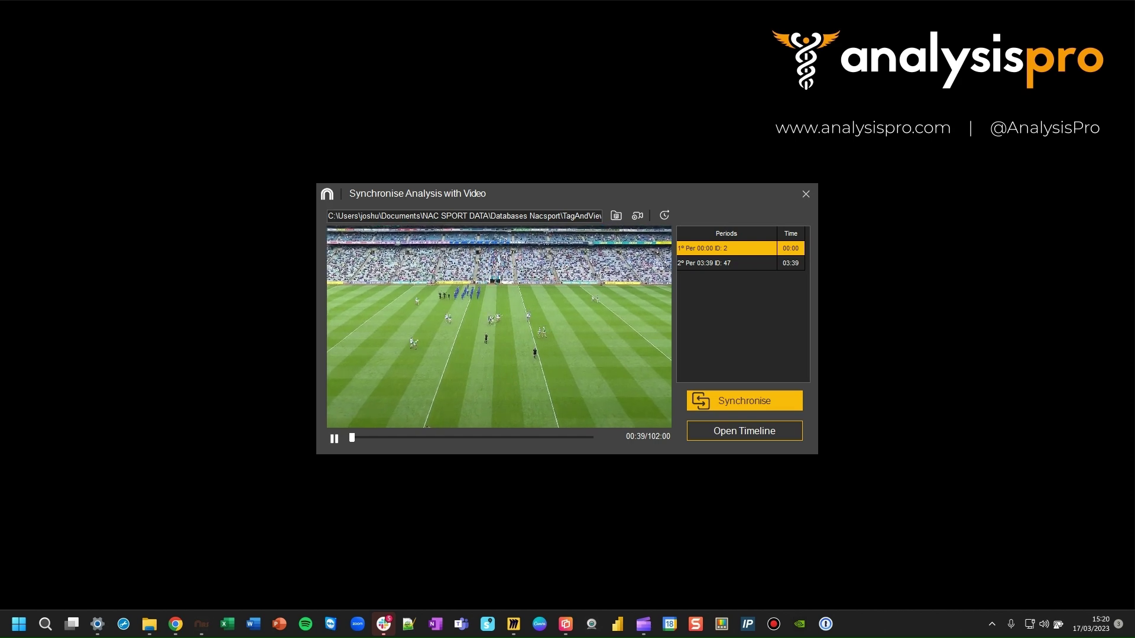
key("space")
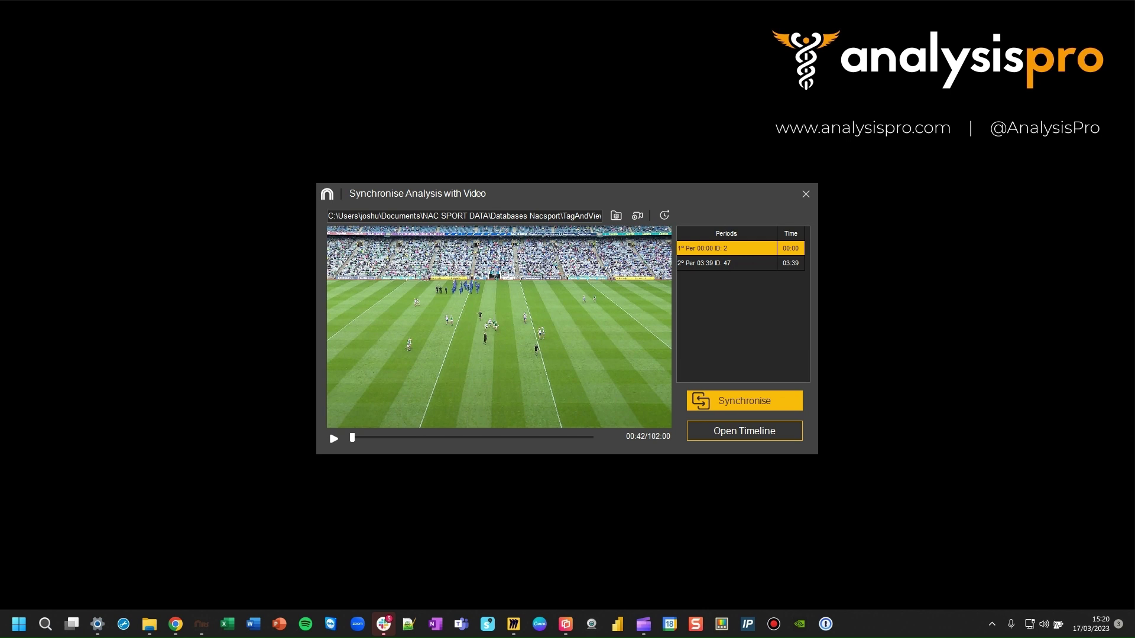
left_click(744, 400)
left_click(607, 371)
Find the second-half start at 58:41 in the video and synchronise the second period with that position
left_click(472, 437)
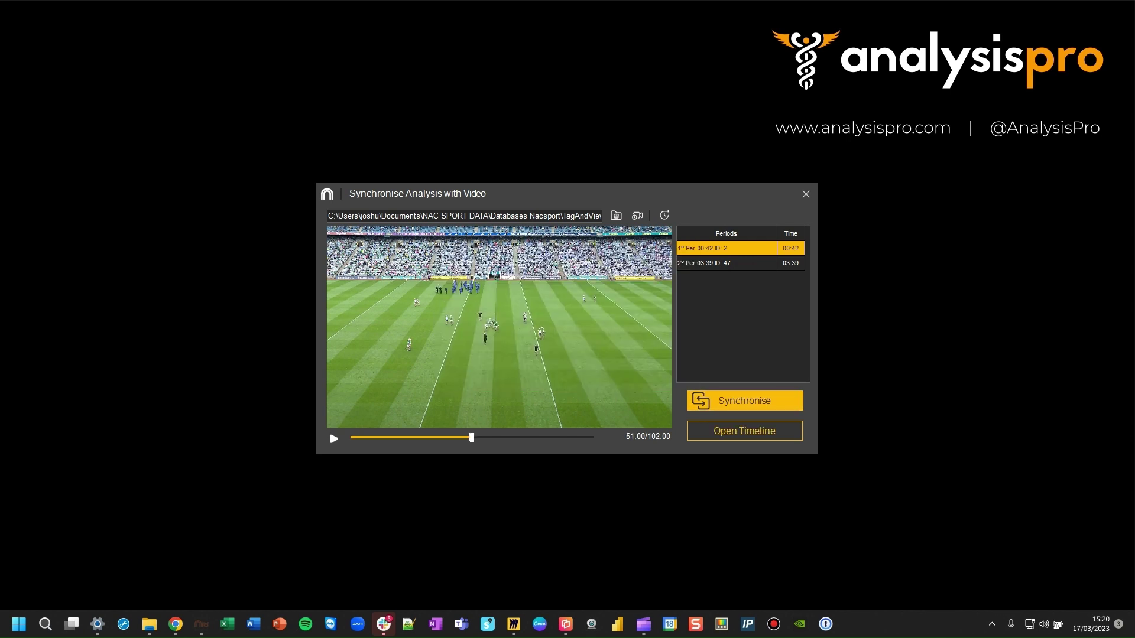
left_click_drag(472, 437, 490, 438)
key("space")
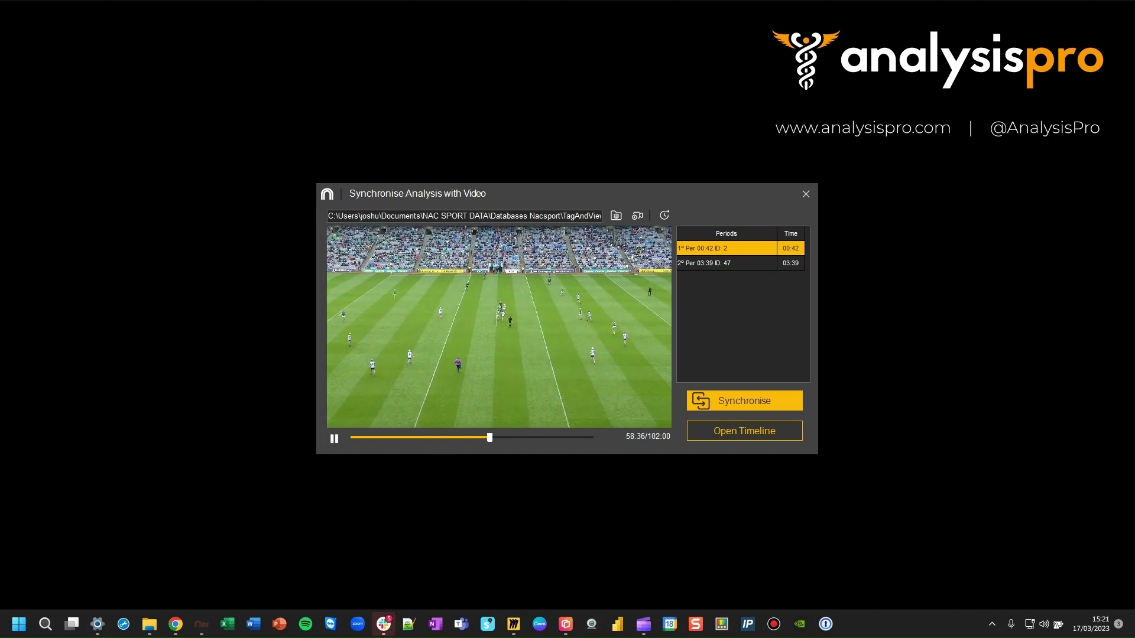
key("space")
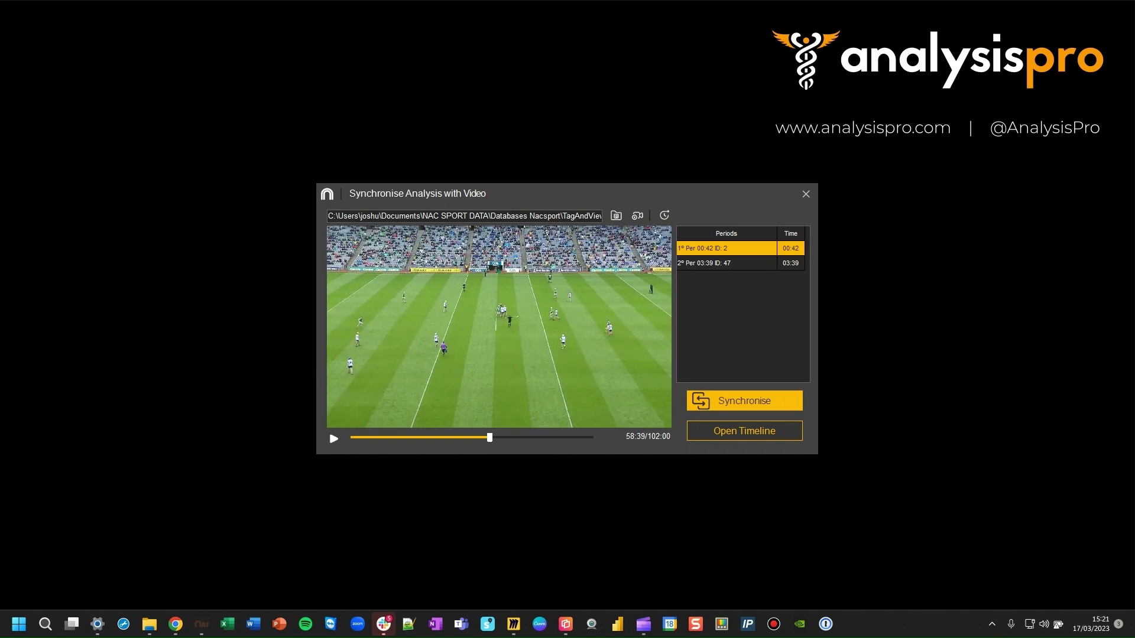
left_click(726, 263)
key("space")
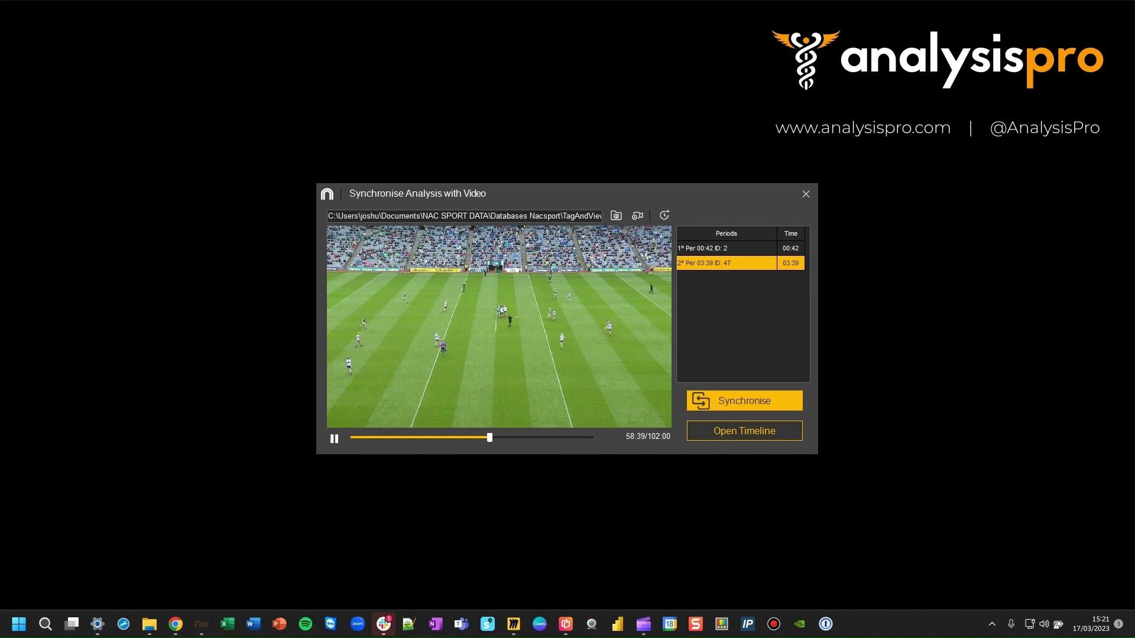
key("space")
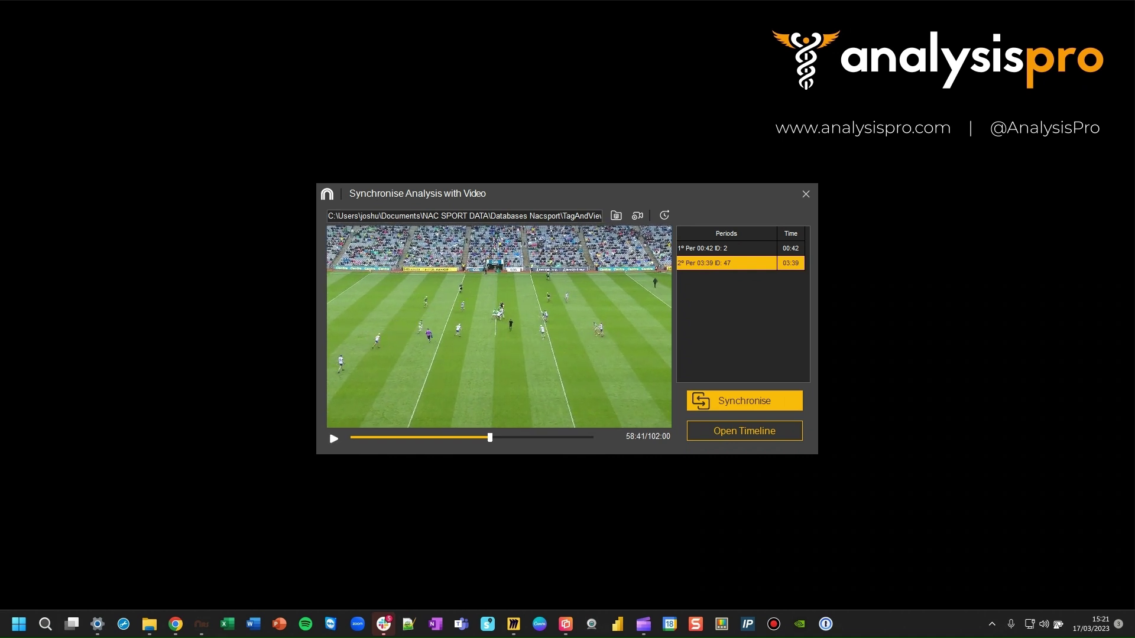
left_click(745, 400)
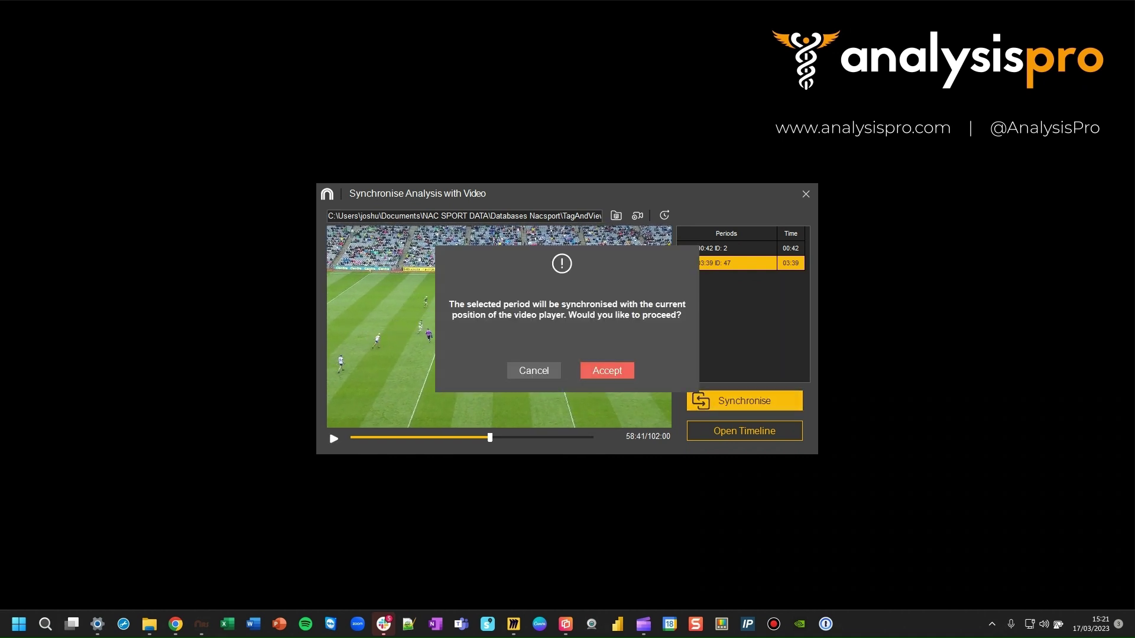
left_click(607, 371)
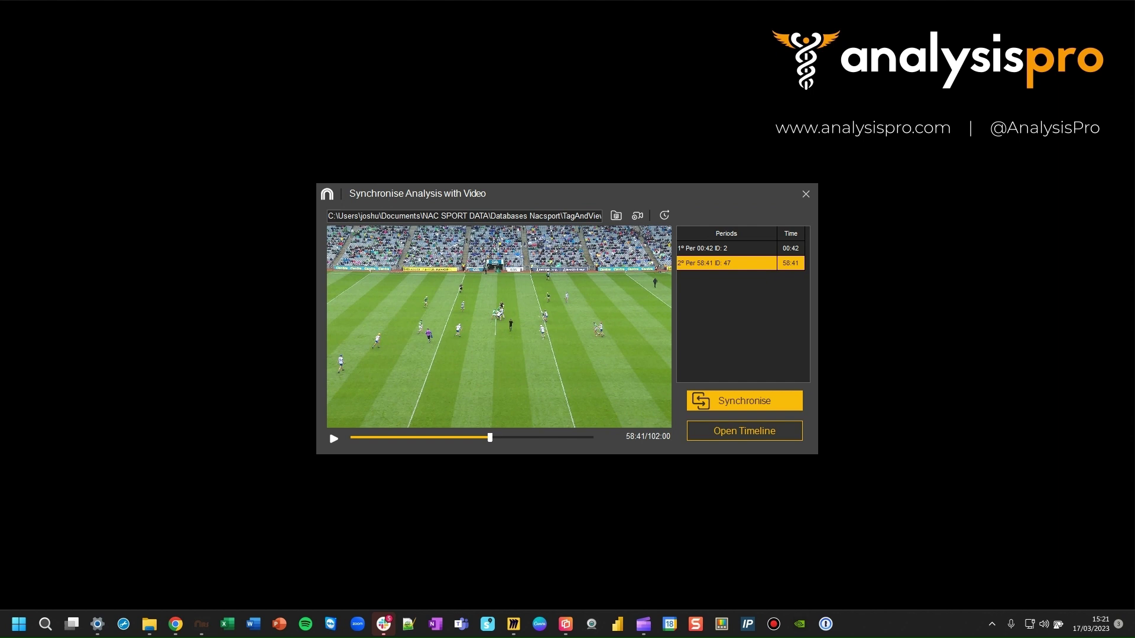
Open the synchronised analysis in the timeline and play the 1st Half Throw In clip to check its timing
left_click(744, 431)
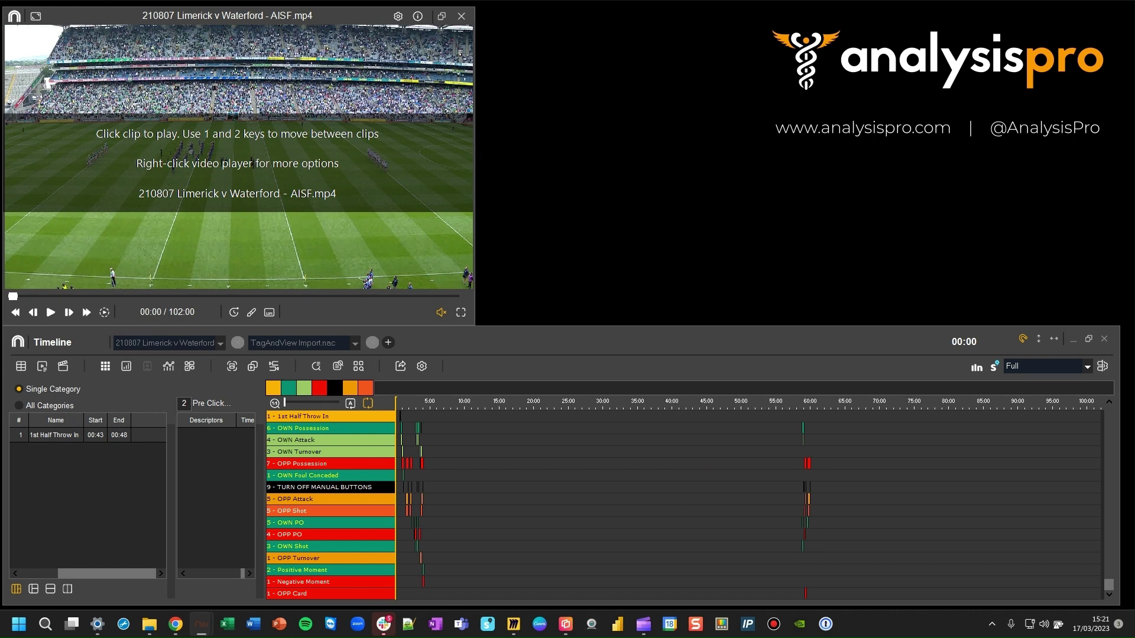
key("space")
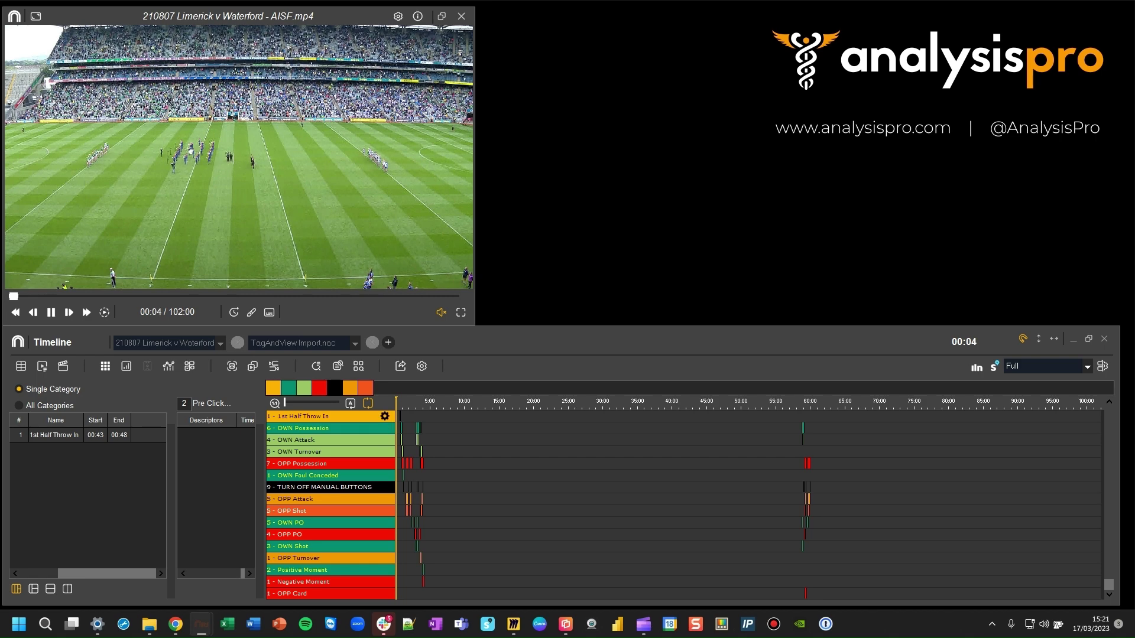
left_click(330, 416)
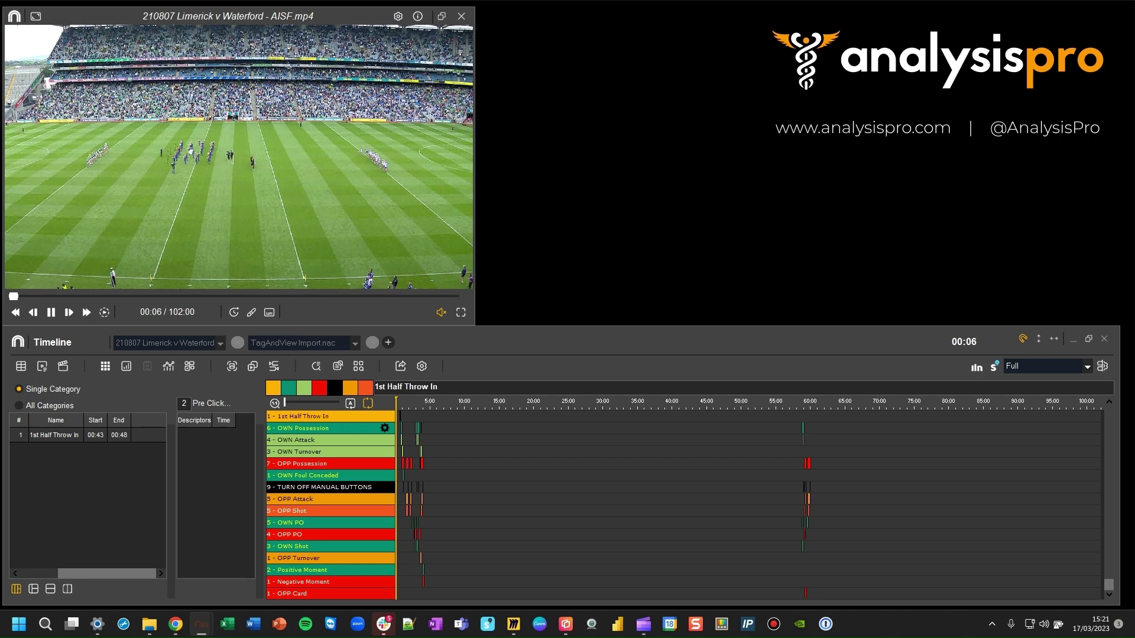
left_click(55, 435)
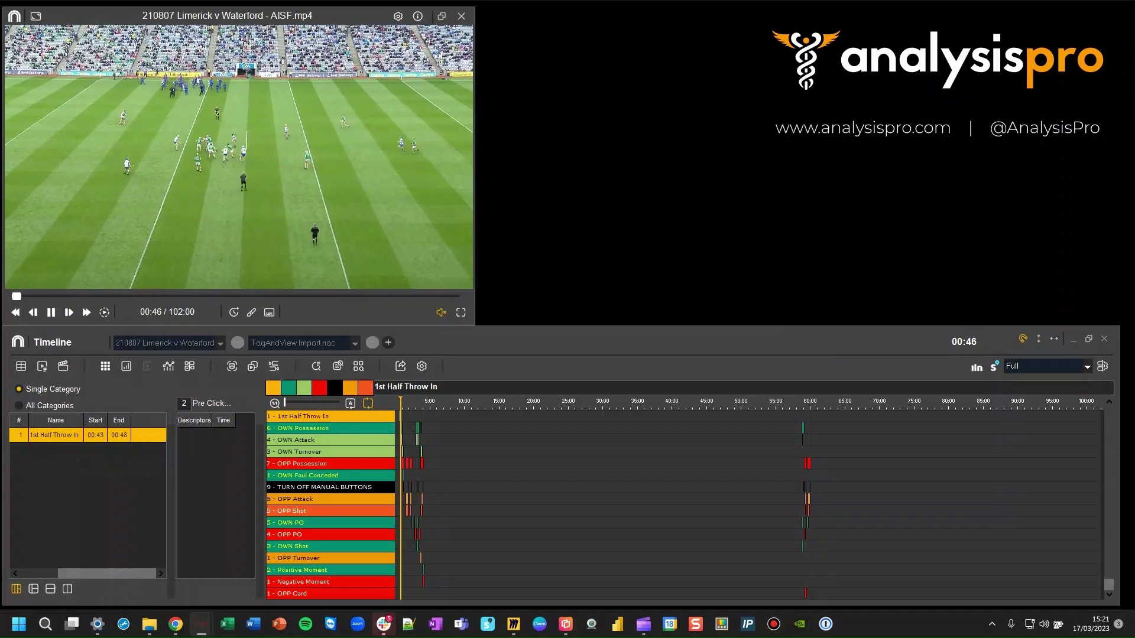
key("space")
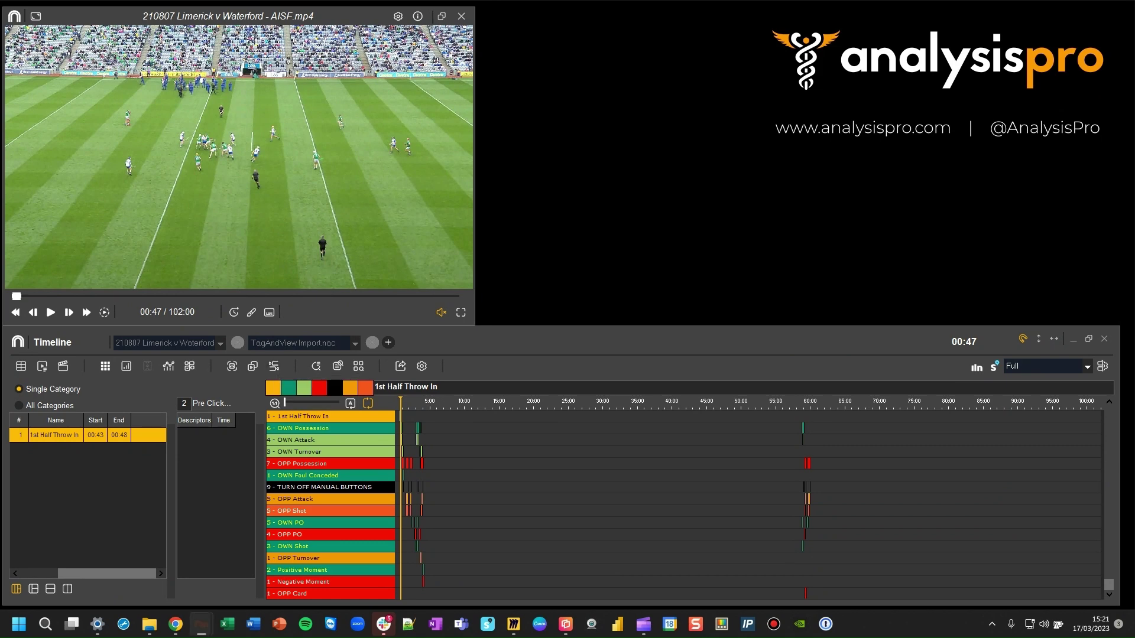
key("space")
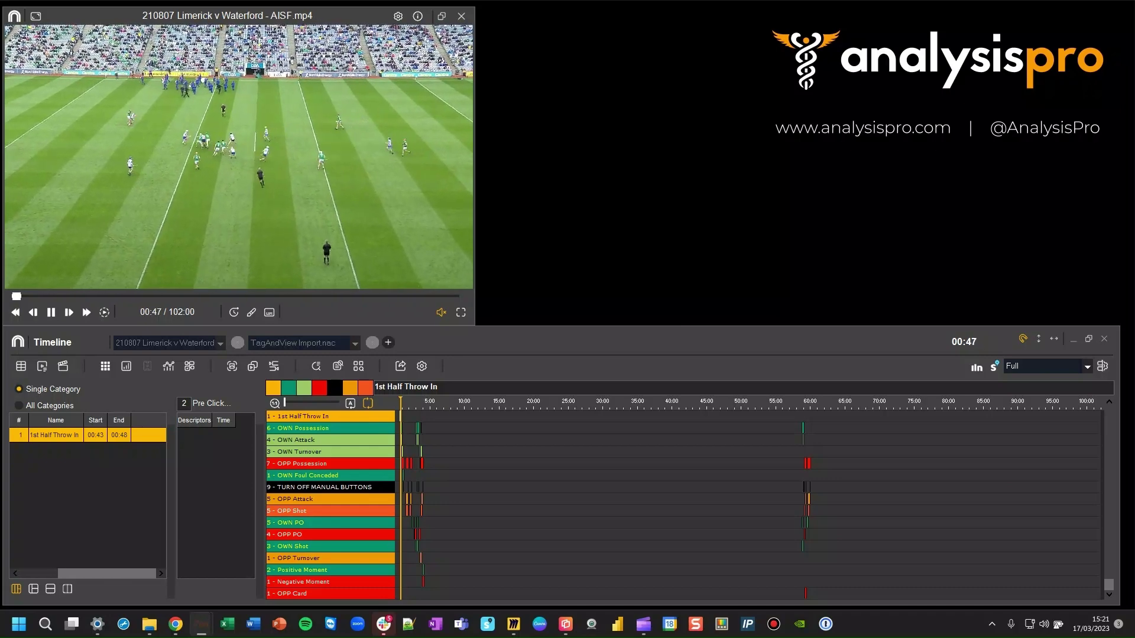
left_click(274, 366)
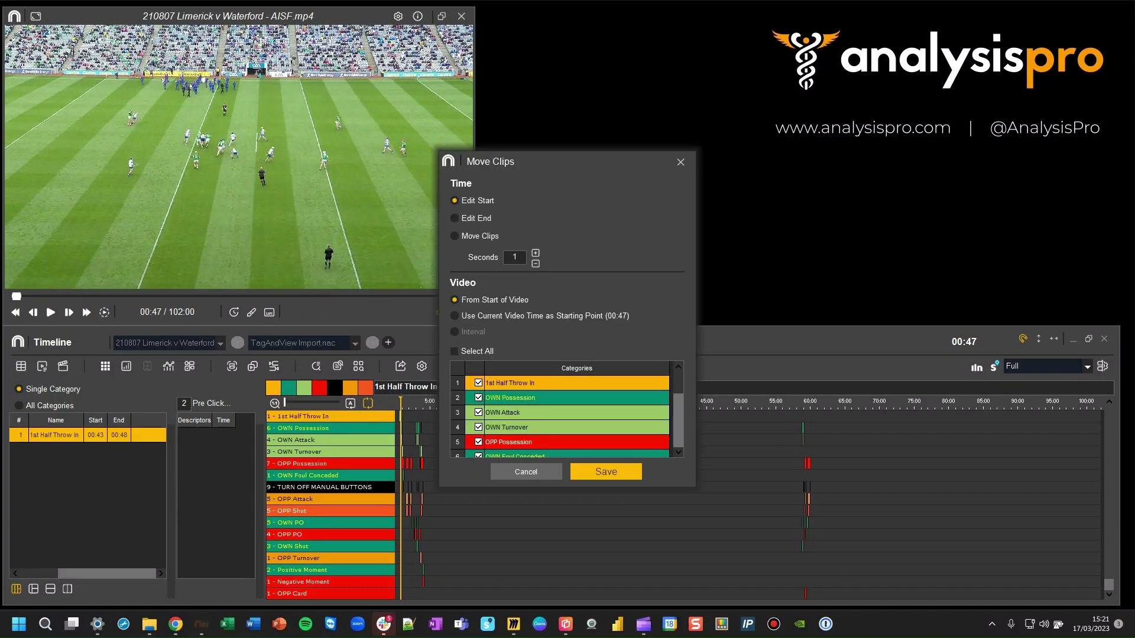
left_click(455, 236)
key("Escape")
Position the video at 53:16 and set Move Clips to shift all categories by 1 second from the current video time
left_click(765, 401)
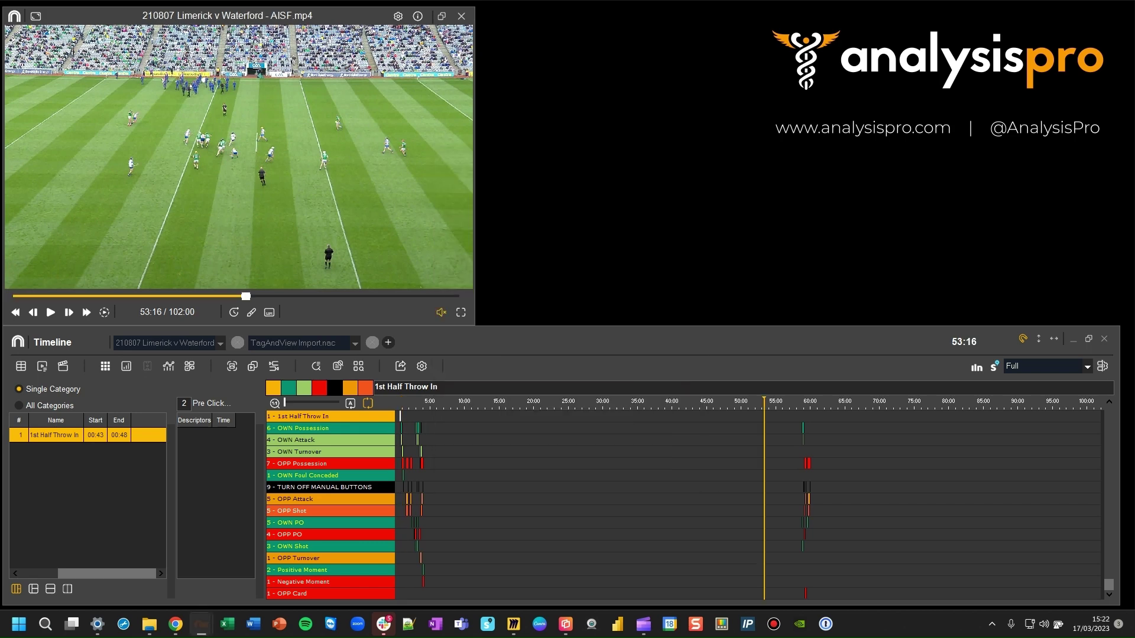
left_click(274, 366)
left_click(295, 385)
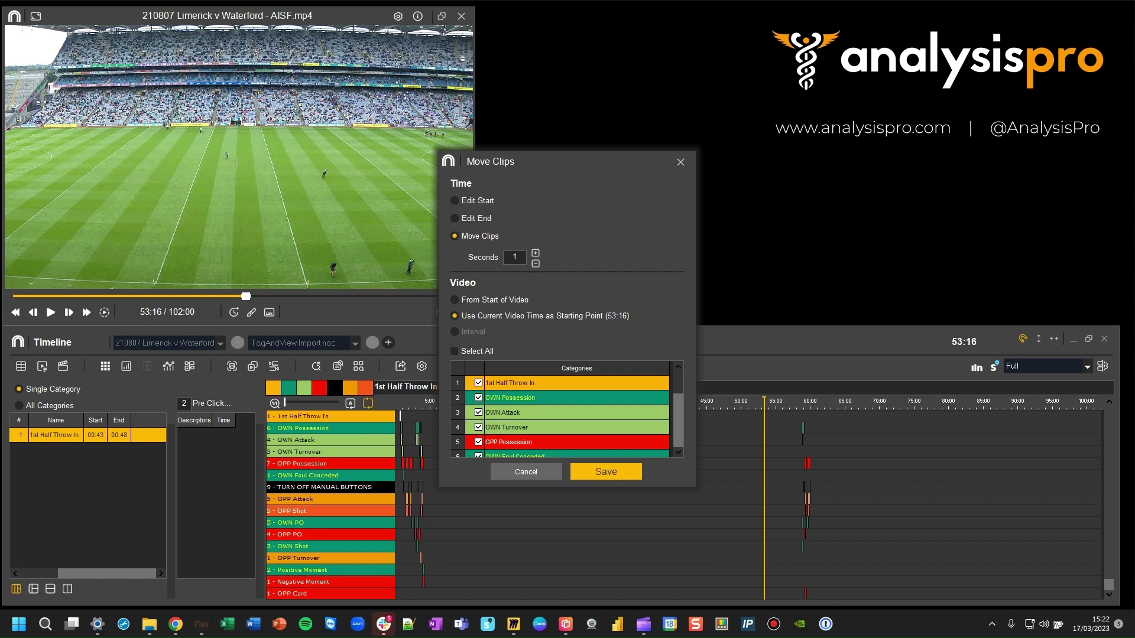
key("Return")
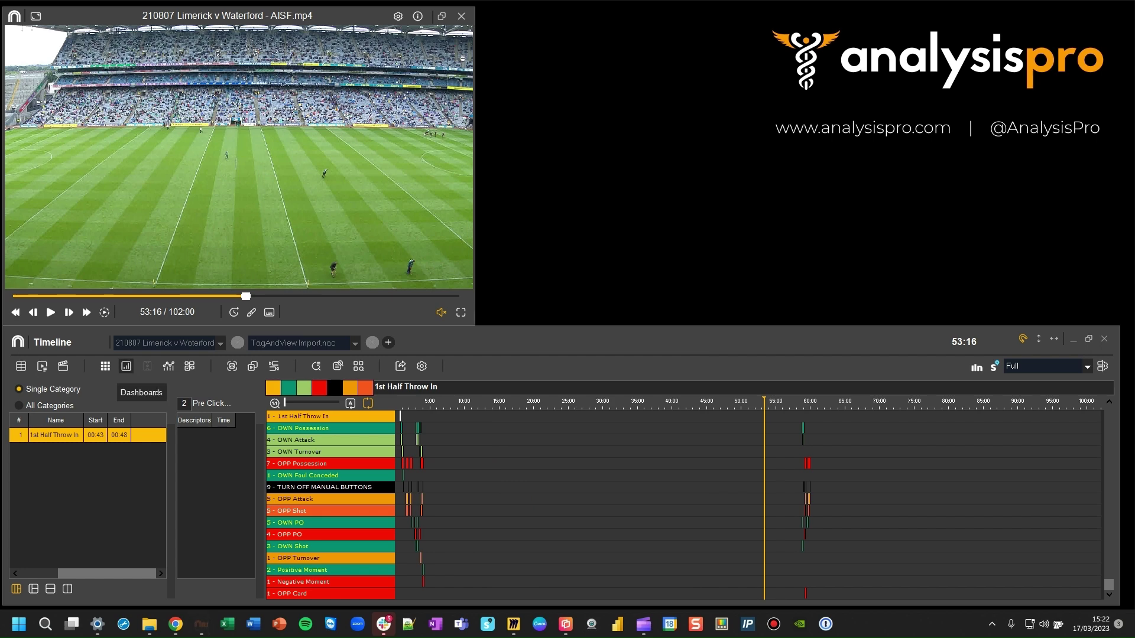
Import "GAA Hurling TV 2023.dashboard" from the "Dashboards To Import" folder and open it with the current analysis
left_click(126, 366)
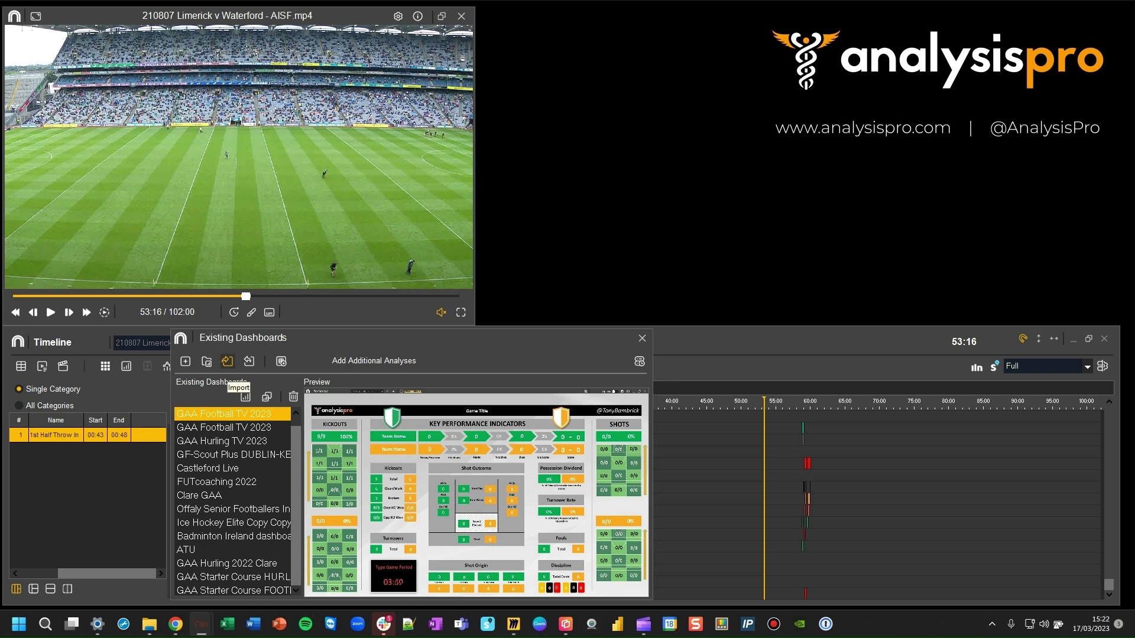
left_click(227, 362)
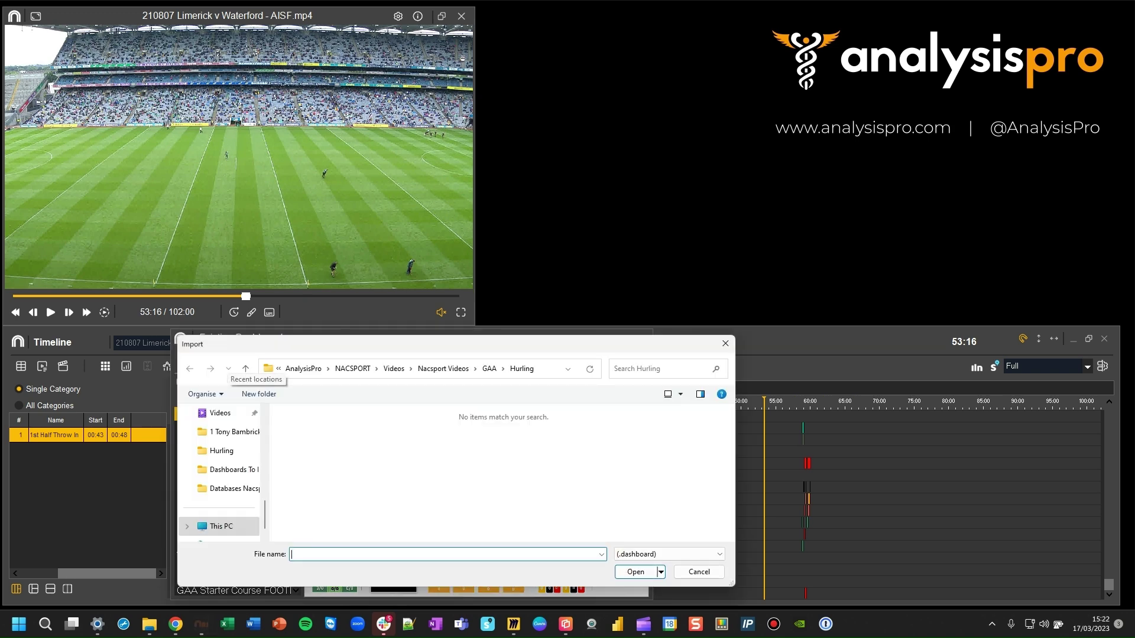
left_click(227, 469)
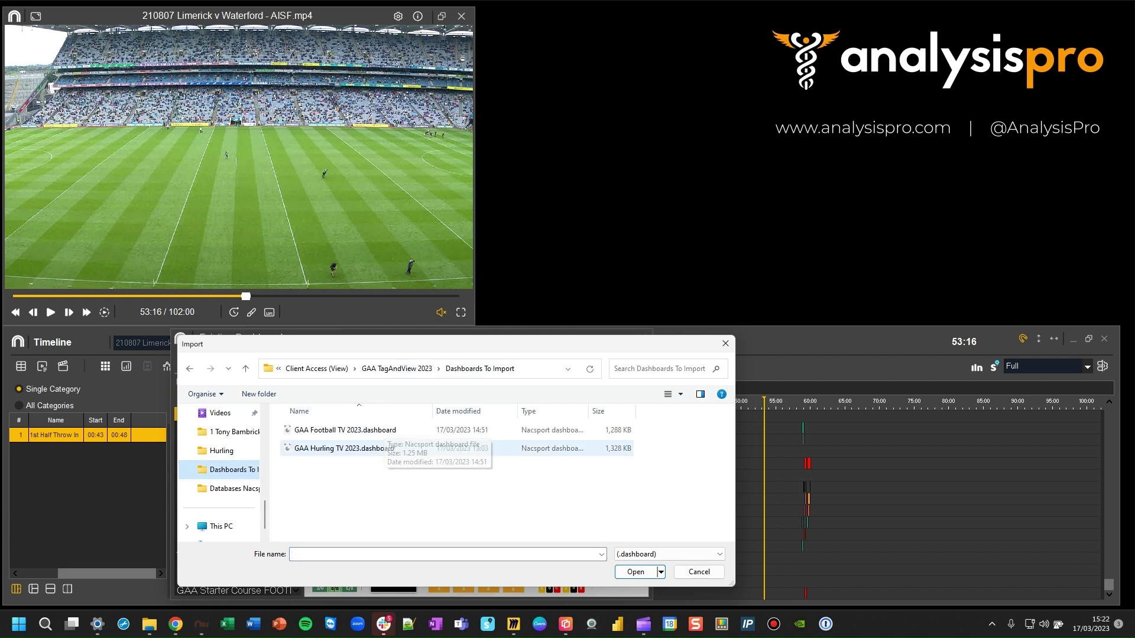
left_click(354, 448)
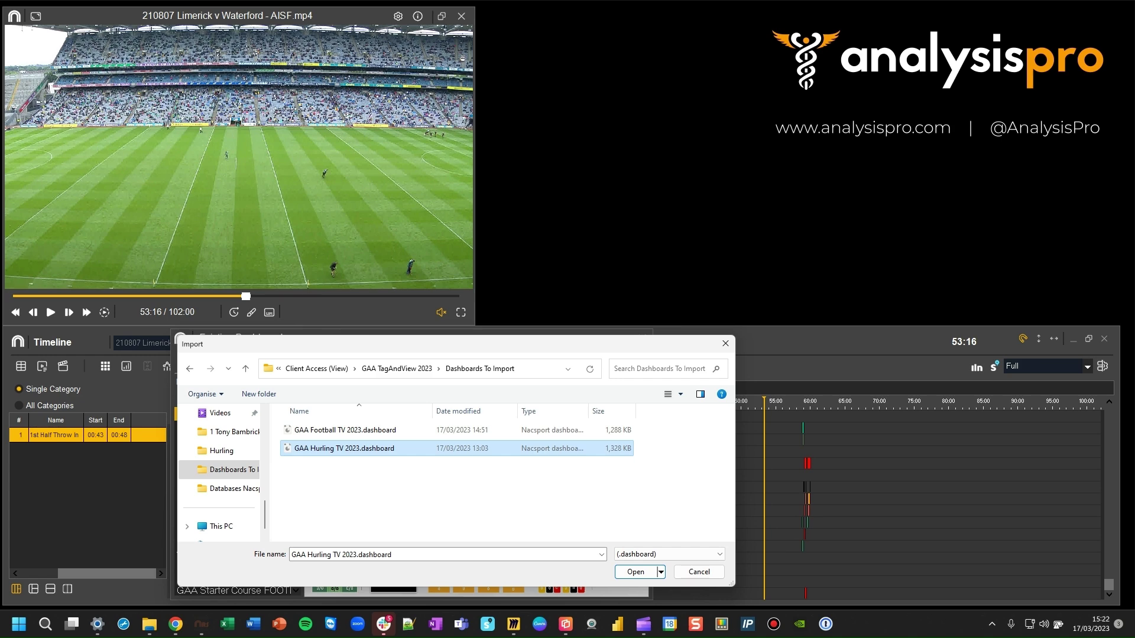
left_click(636, 571)
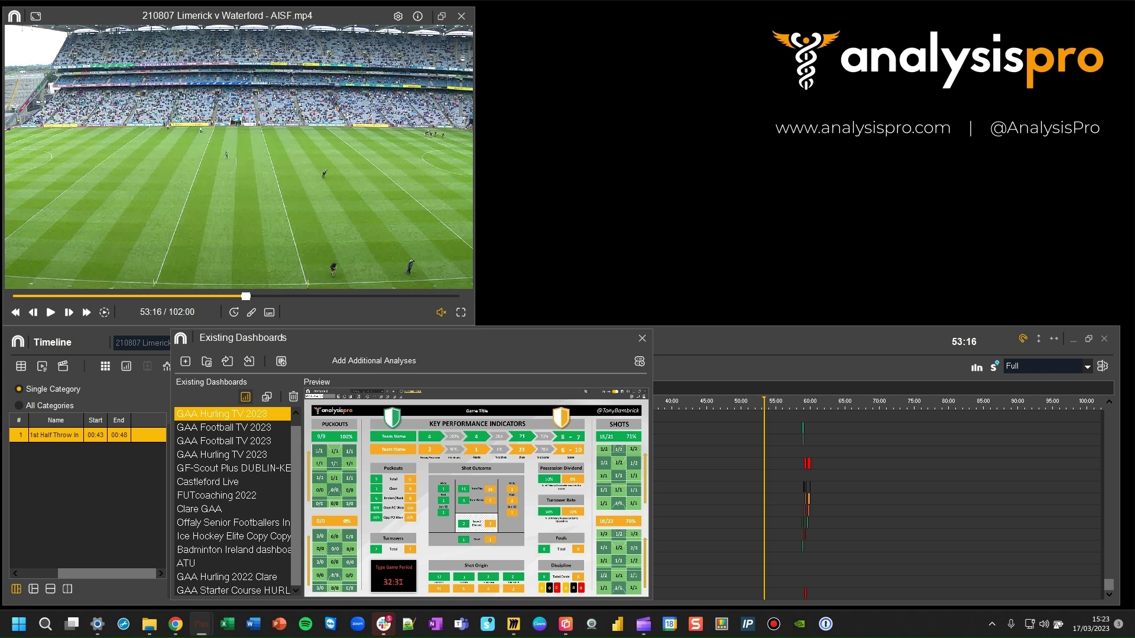
left_click(245, 397)
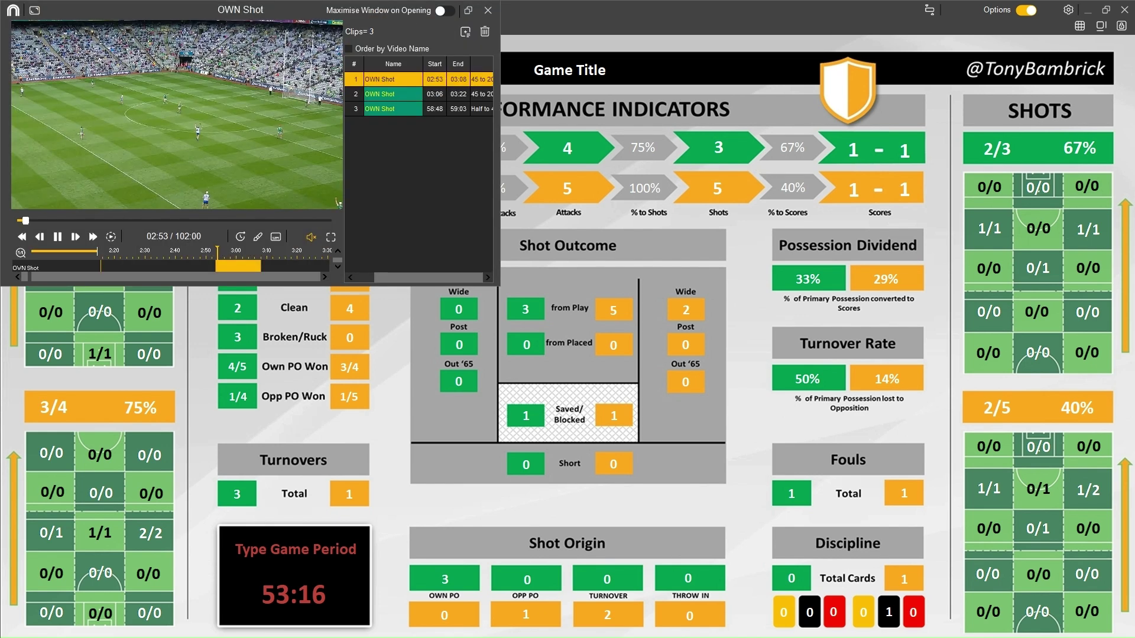
Review the OWN Shot and OWN PO video clips behind the dashboard's shot and puckout figures
left_click(393, 94)
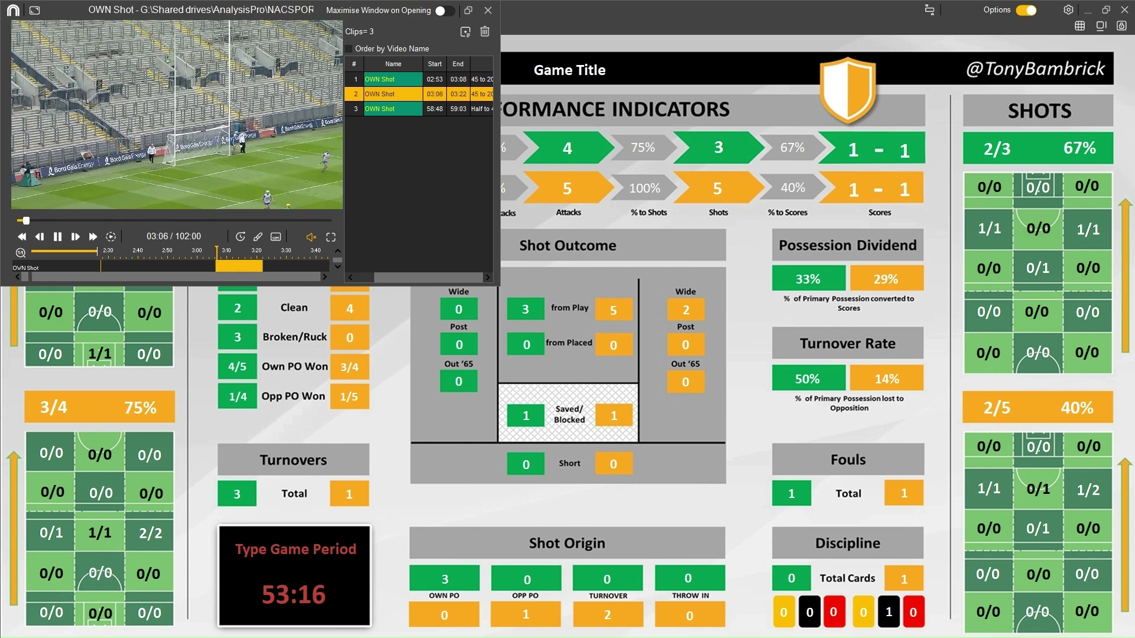
left_click(392, 109)
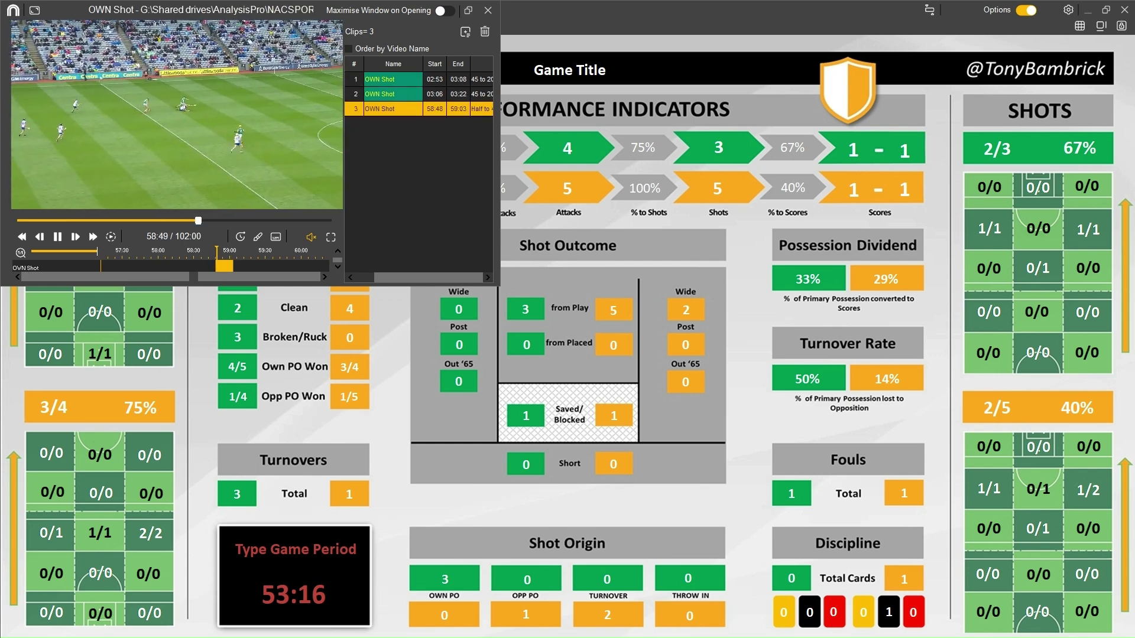
key("Escape")
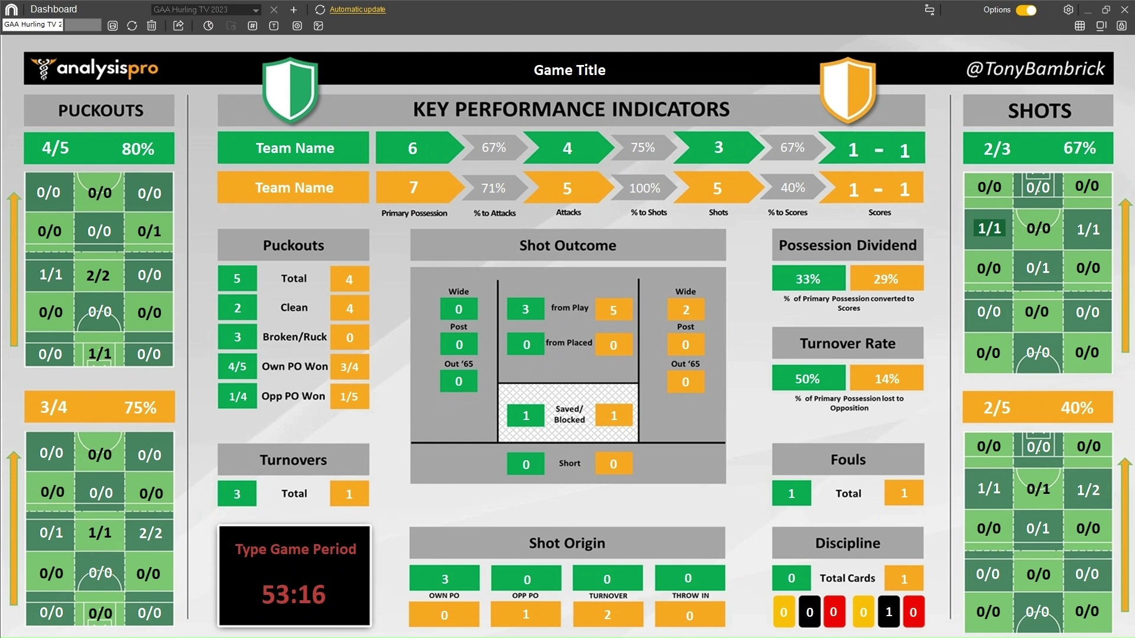
left_click(989, 228)
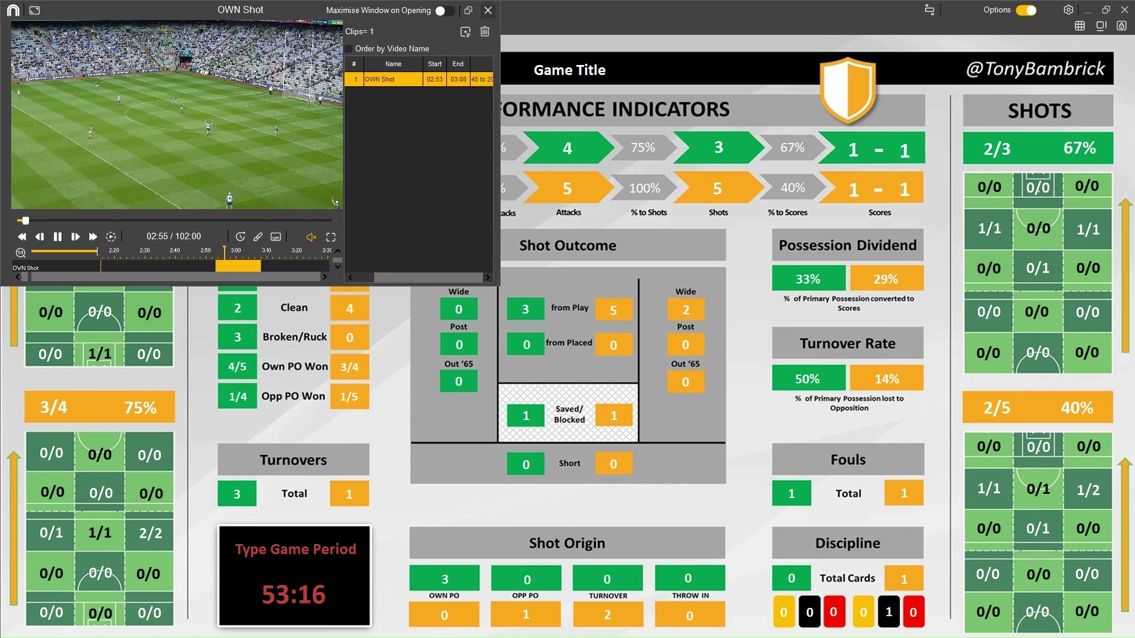
left_click(487, 10)
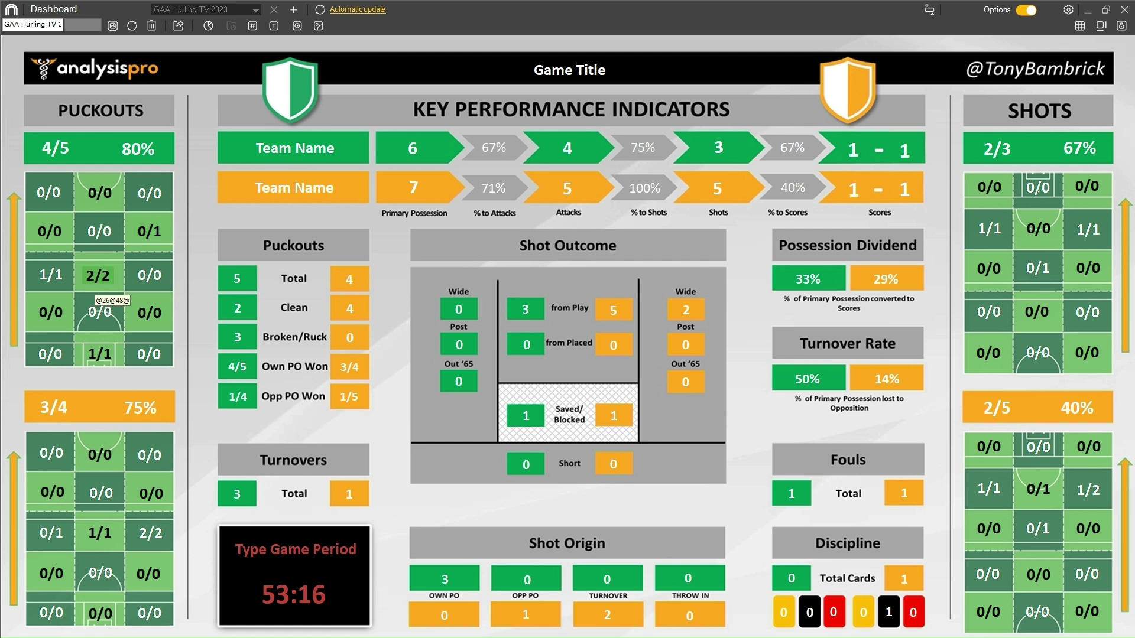
left_click(97, 275)
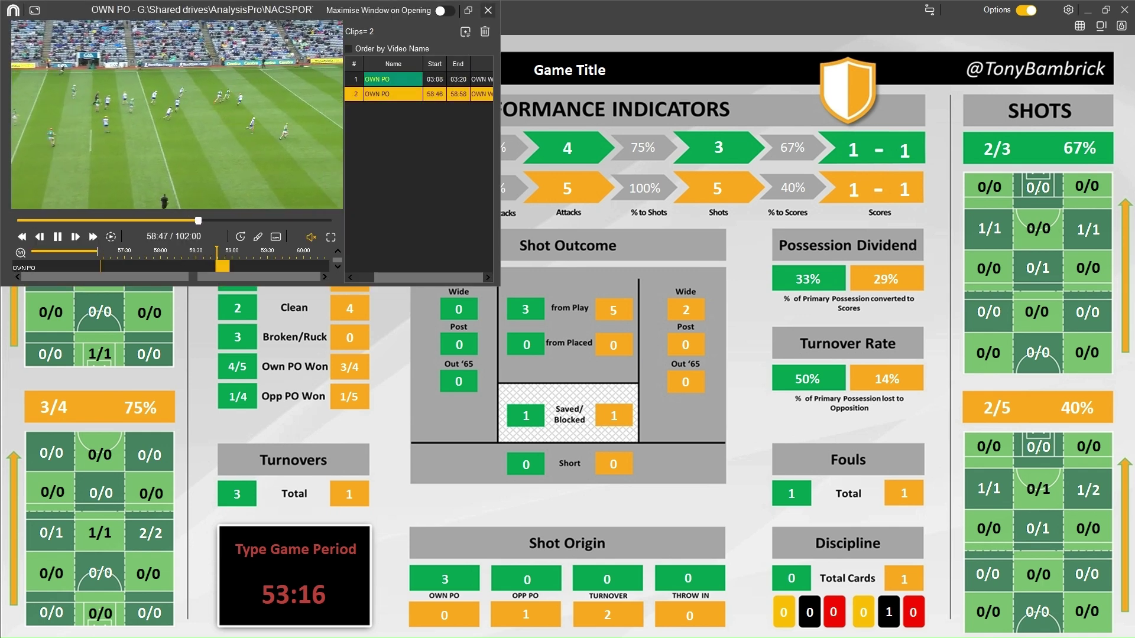
key("Escape")
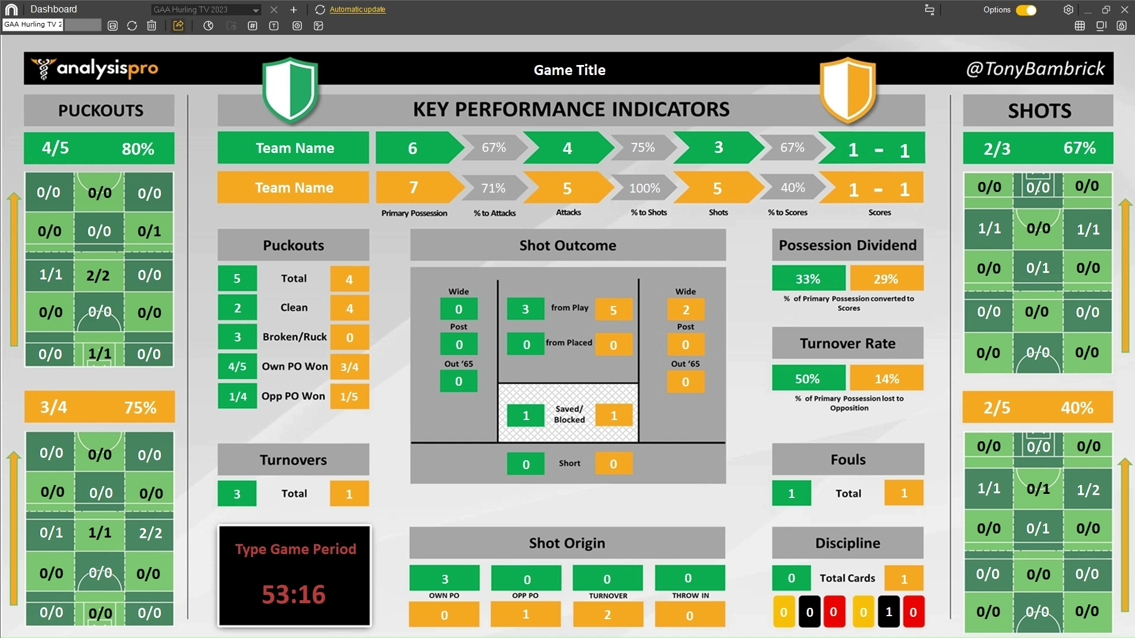
Export the full-match dashboard as a JPG image and limit the Dynamic Dashboard to 00:00–43:43
left_click(178, 25)
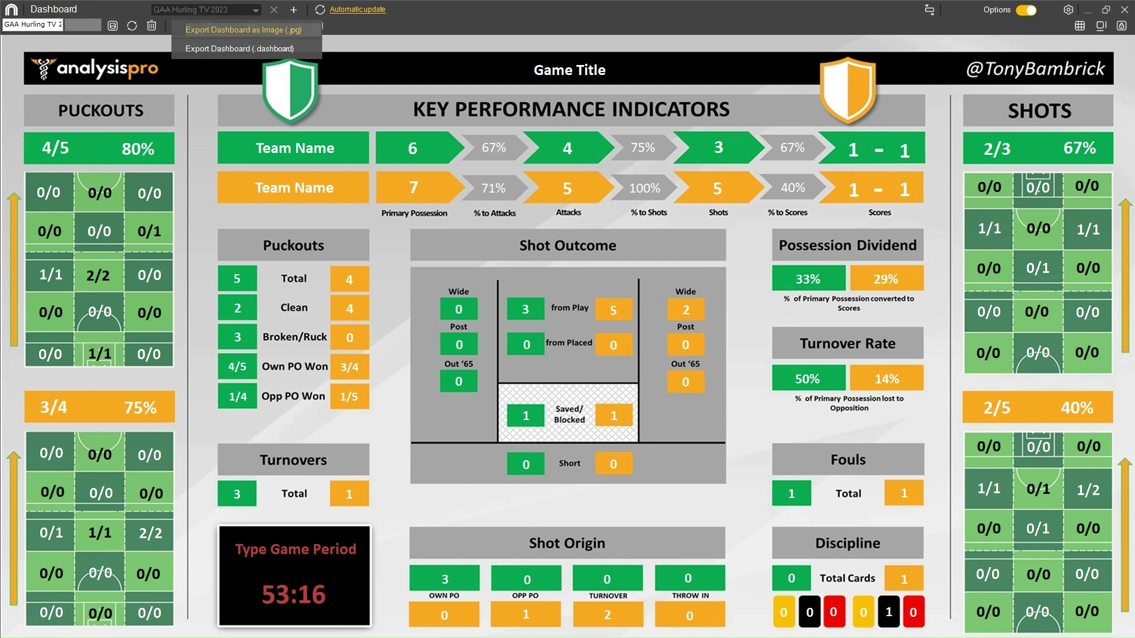
left_click(243, 30)
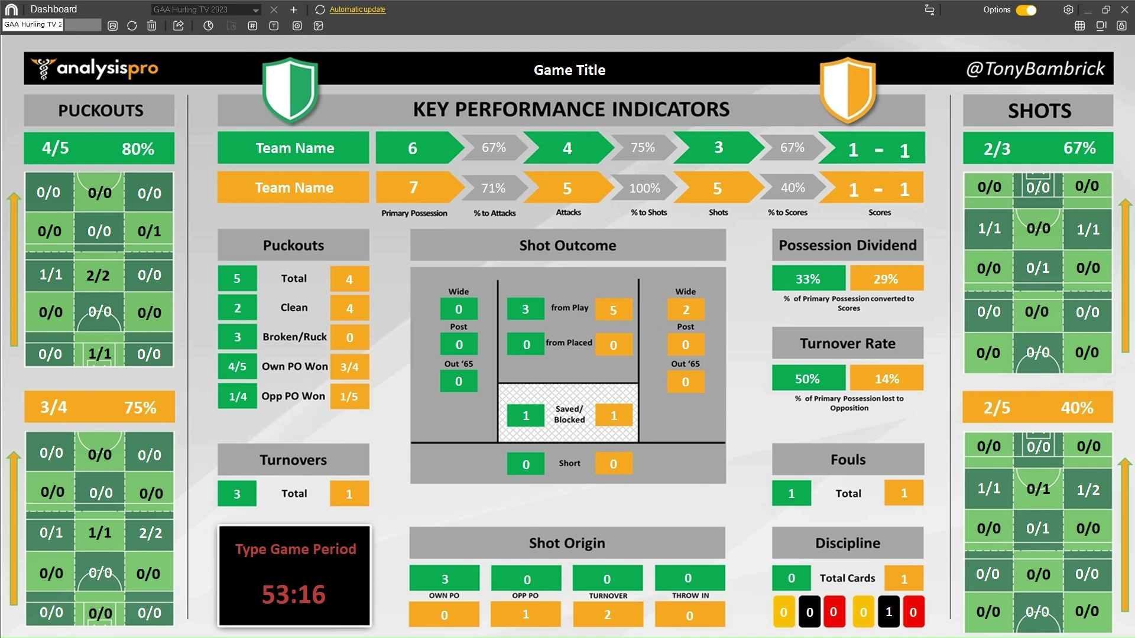
left_click(930, 10)
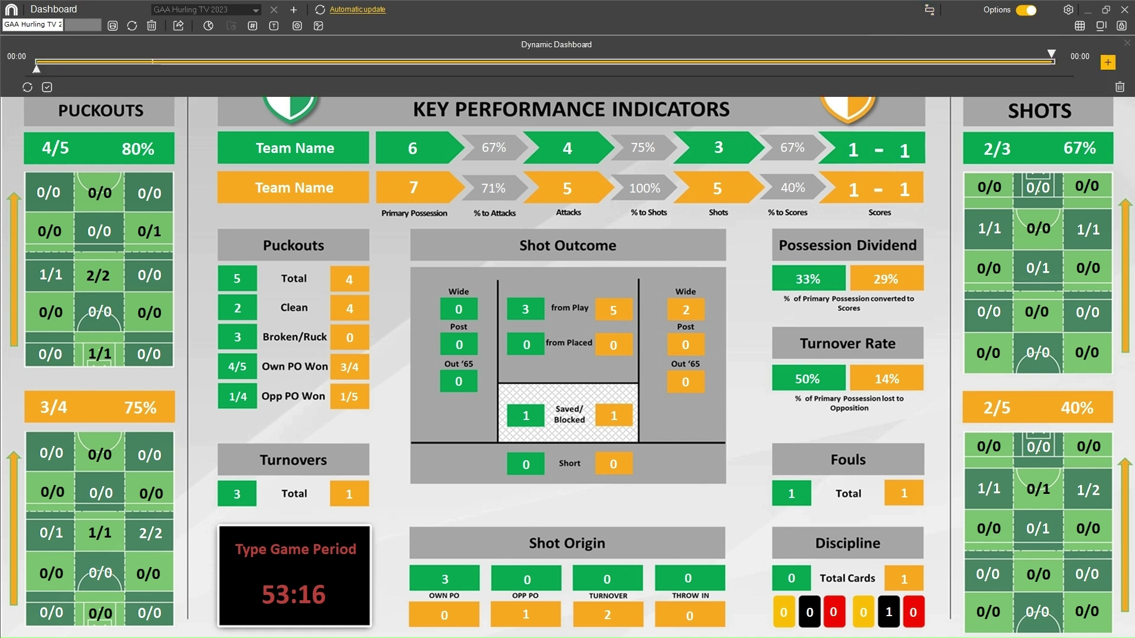
left_click_drag(1051, 54, 472, 53)
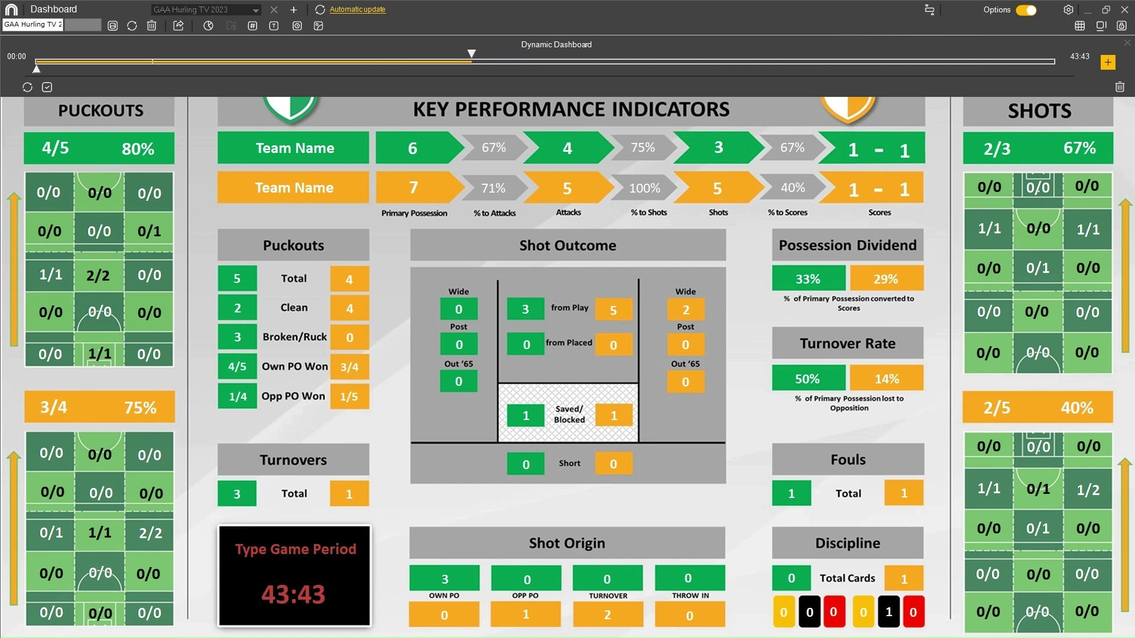
left_click(28, 87)
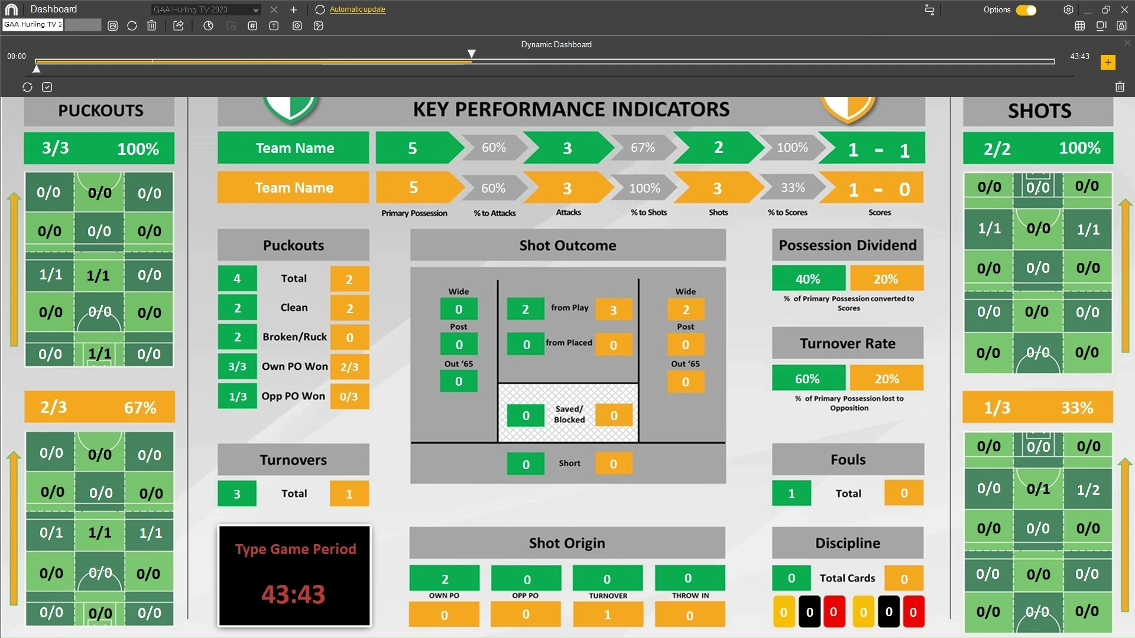
Limit the Dynamic Dashboard to 52:20–102:00, refresh its figures and export this view as a JPG image
left_click_drag(37, 68, 558, 69)
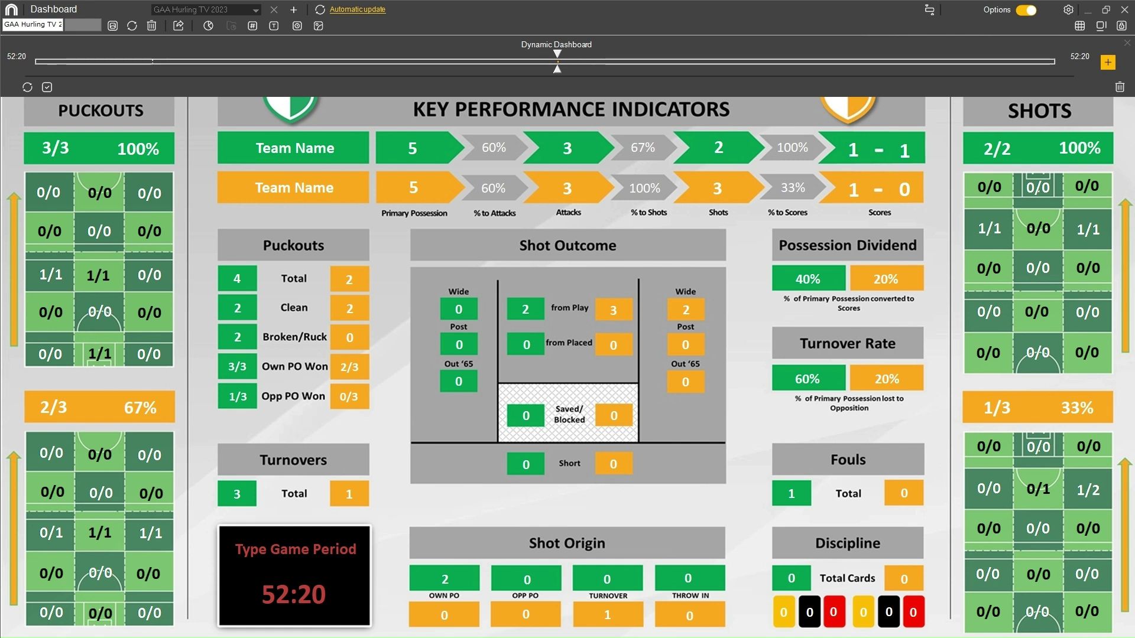
left_click_drag(558, 53, 1052, 54)
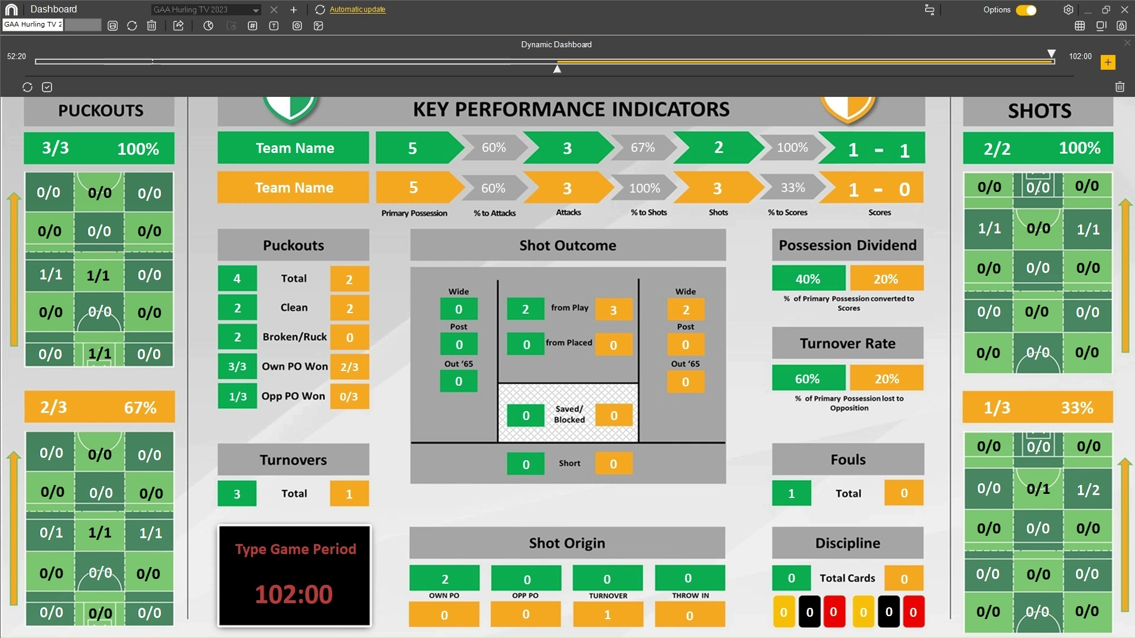
left_click(27, 87)
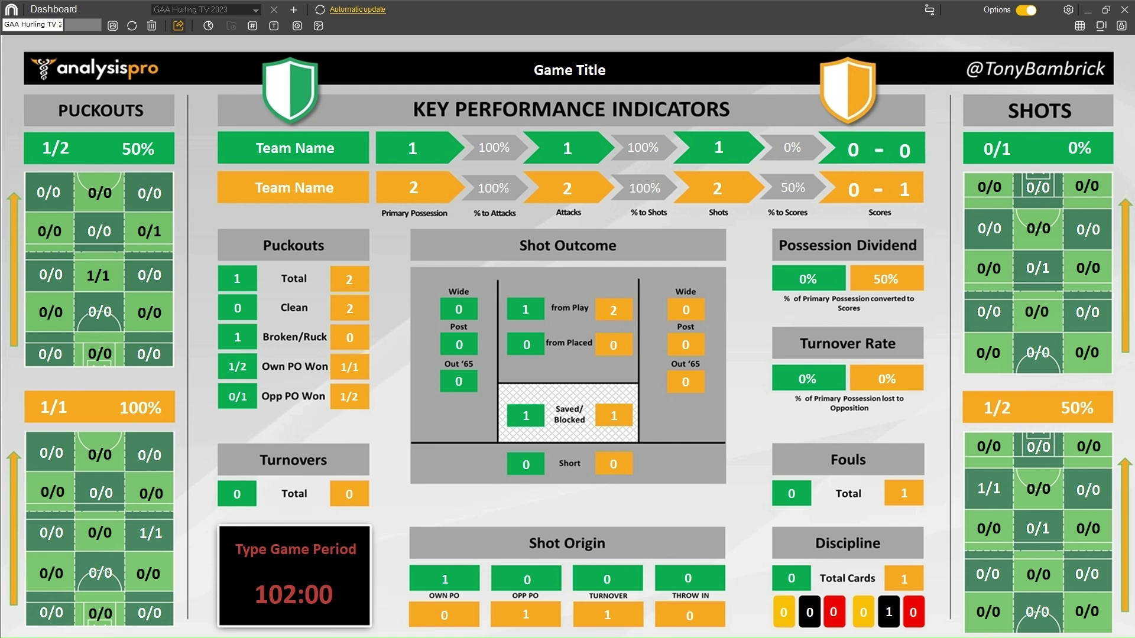
left_click(178, 25)
left_click(243, 30)
Refresh the Dynamic Dashboard with the full match range and close the range controls
left_click(929, 9)
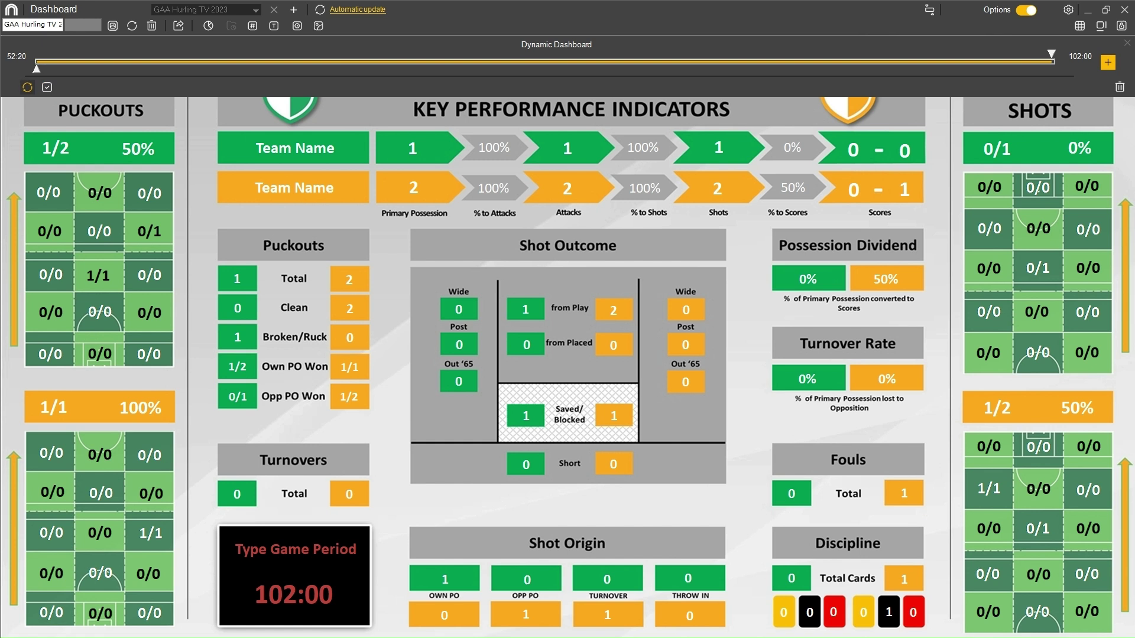
left_click(28, 87)
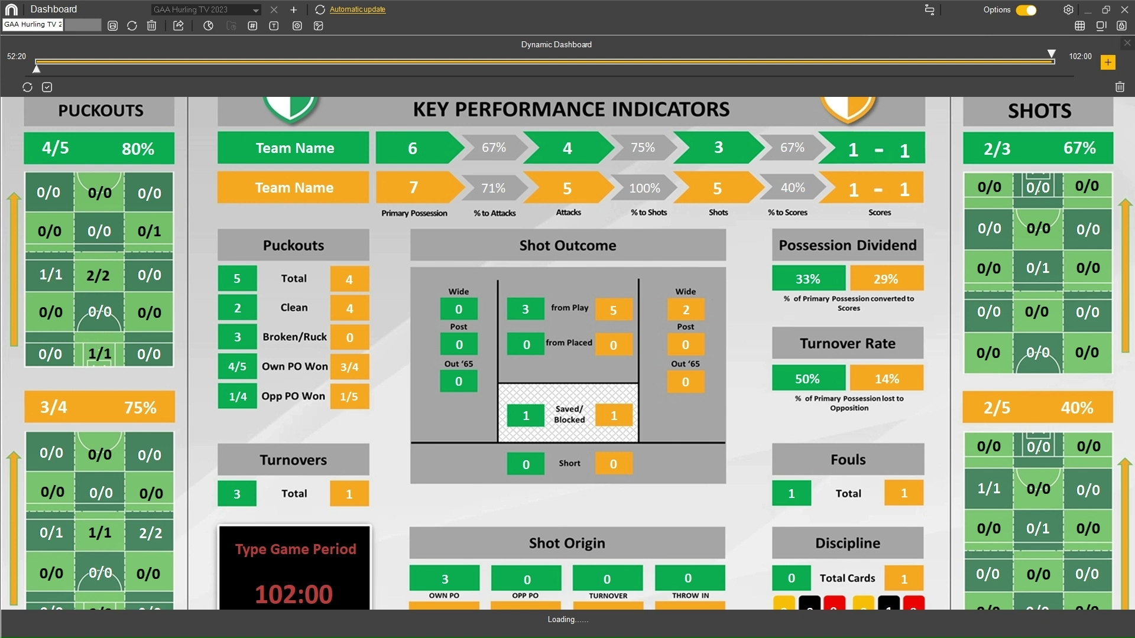
left_click(1127, 43)
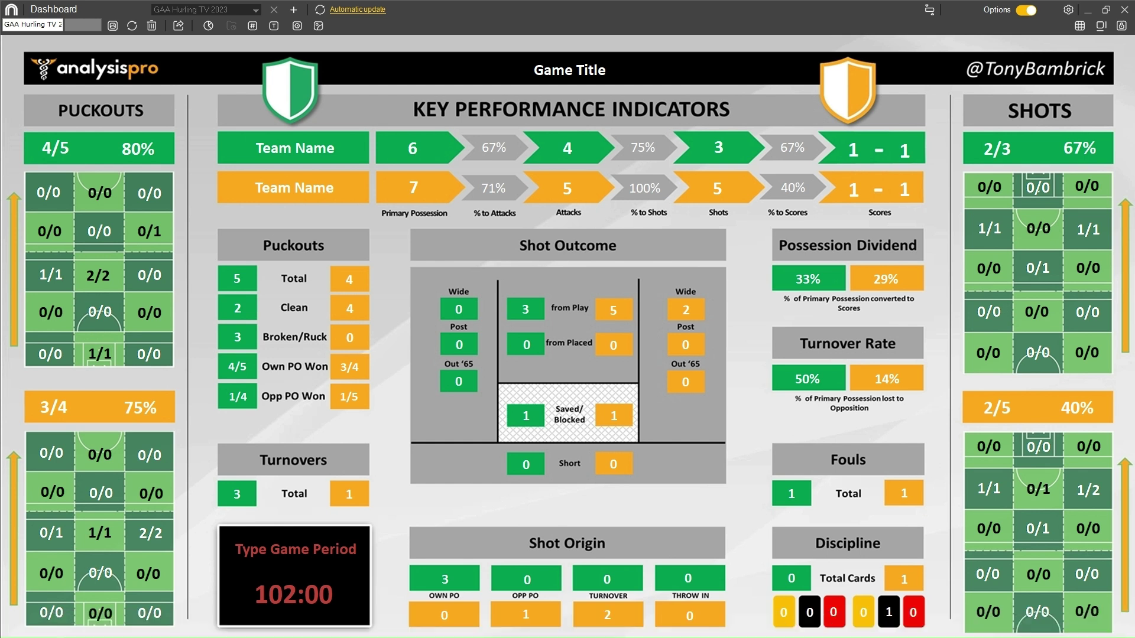
Open the settings of the dashboard's Game Title text label and save them
right_click(559, 67)
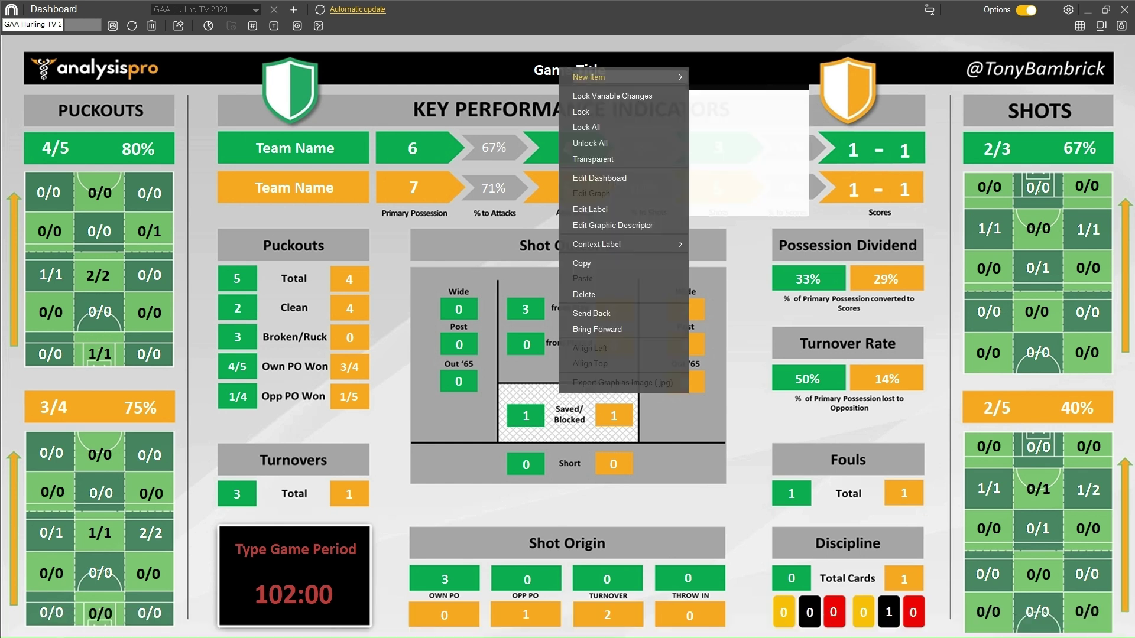
left_click(597, 209)
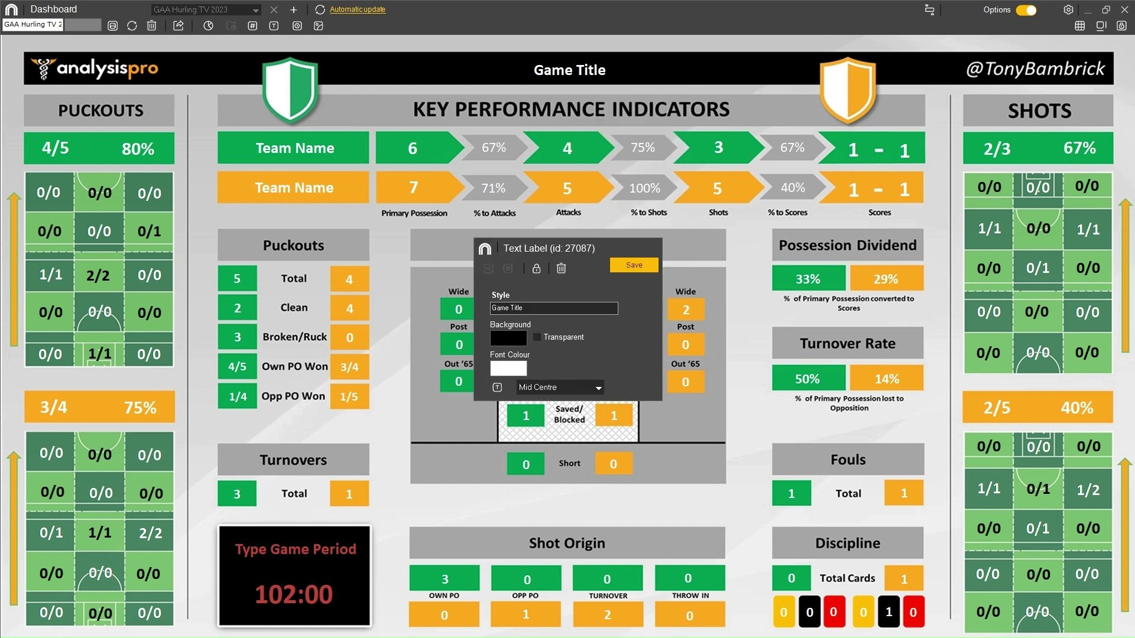
left_click(633, 265)
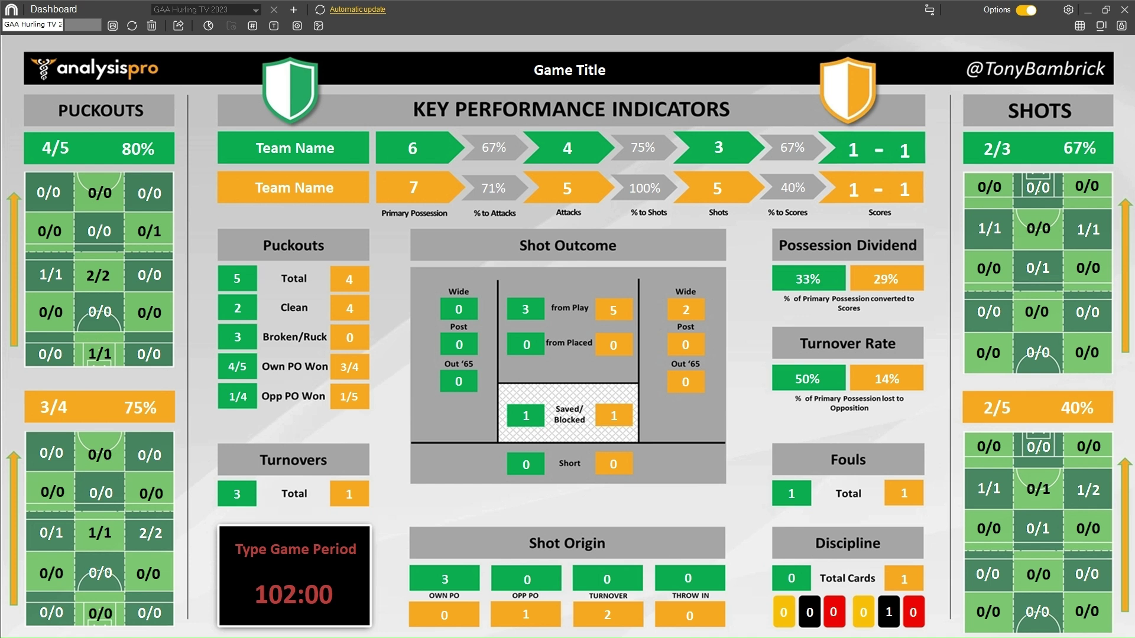
right_click(286, 267)
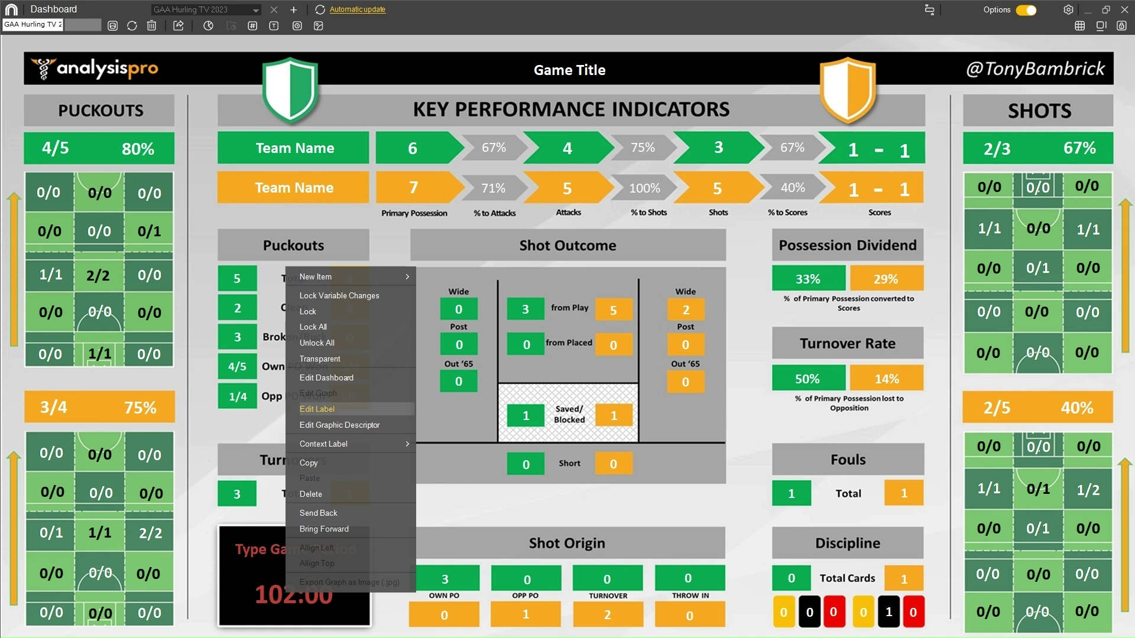
mouse_move(354, 444)
left_click(464, 506)
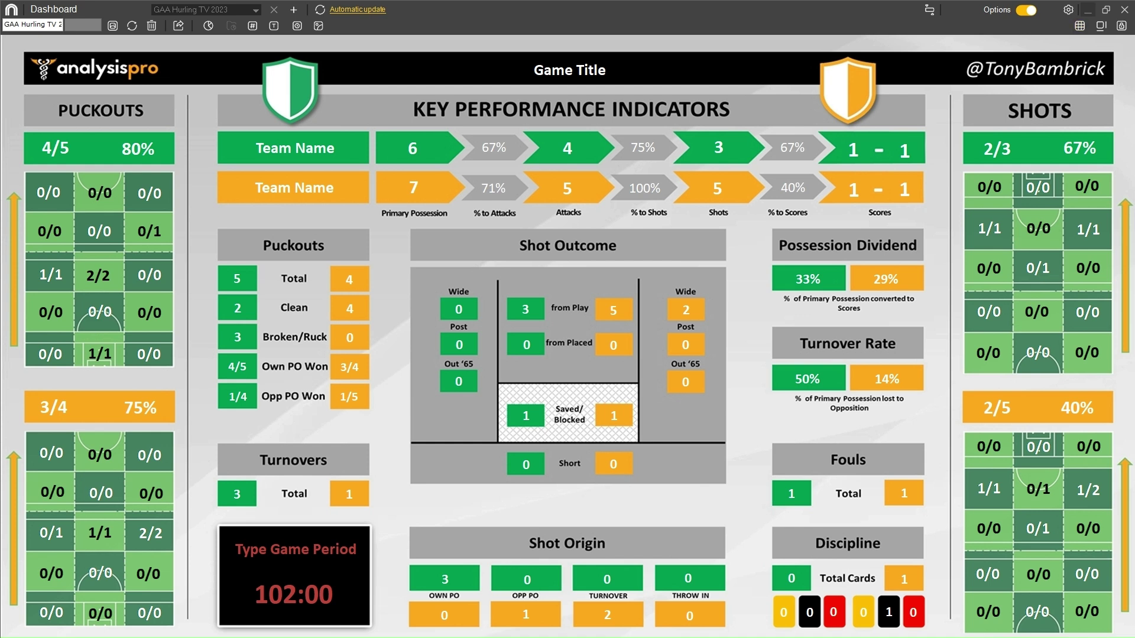
Minimise the dashboard, open the Data Matrix for the analysis and list the OWN Shot clips
left_click(1088, 10)
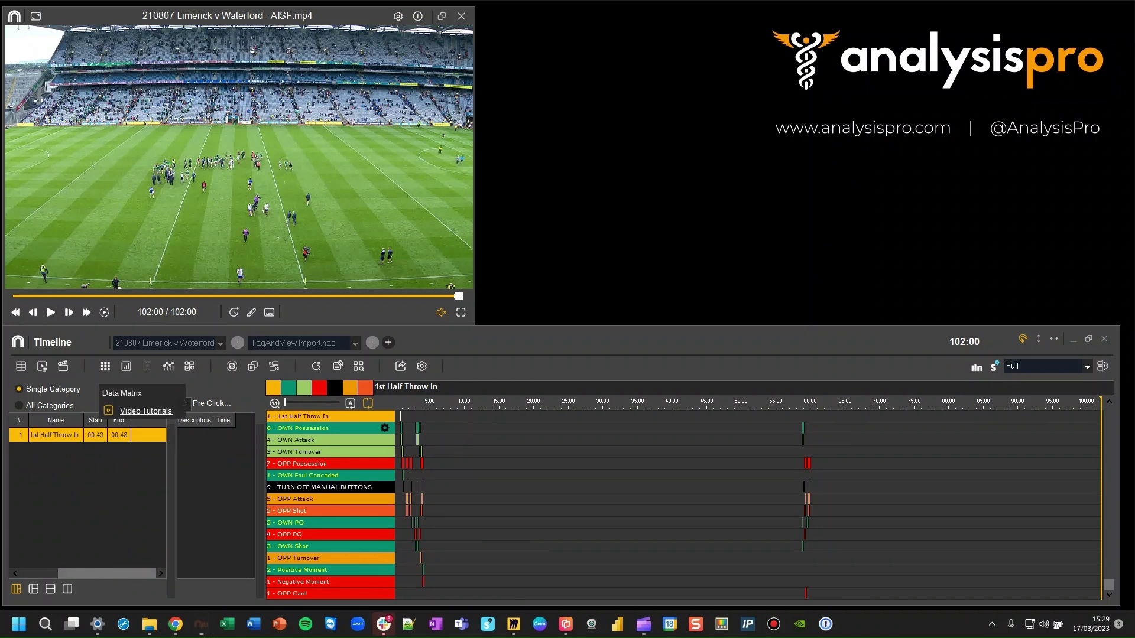
left_click(106, 366)
left_click(130, 370)
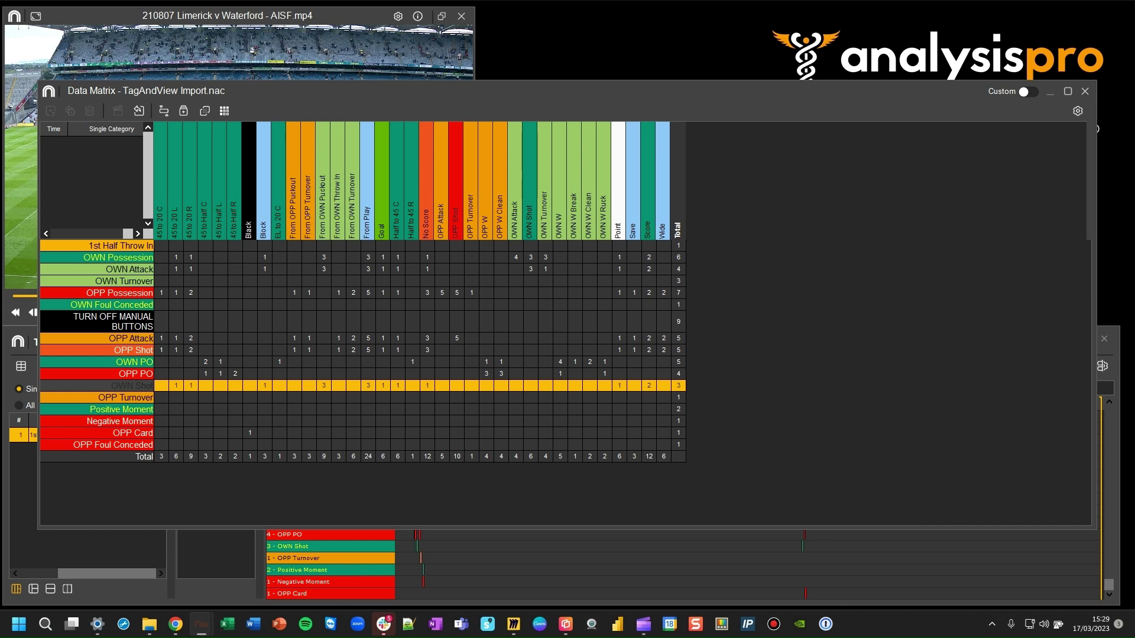
left_click(131, 385)
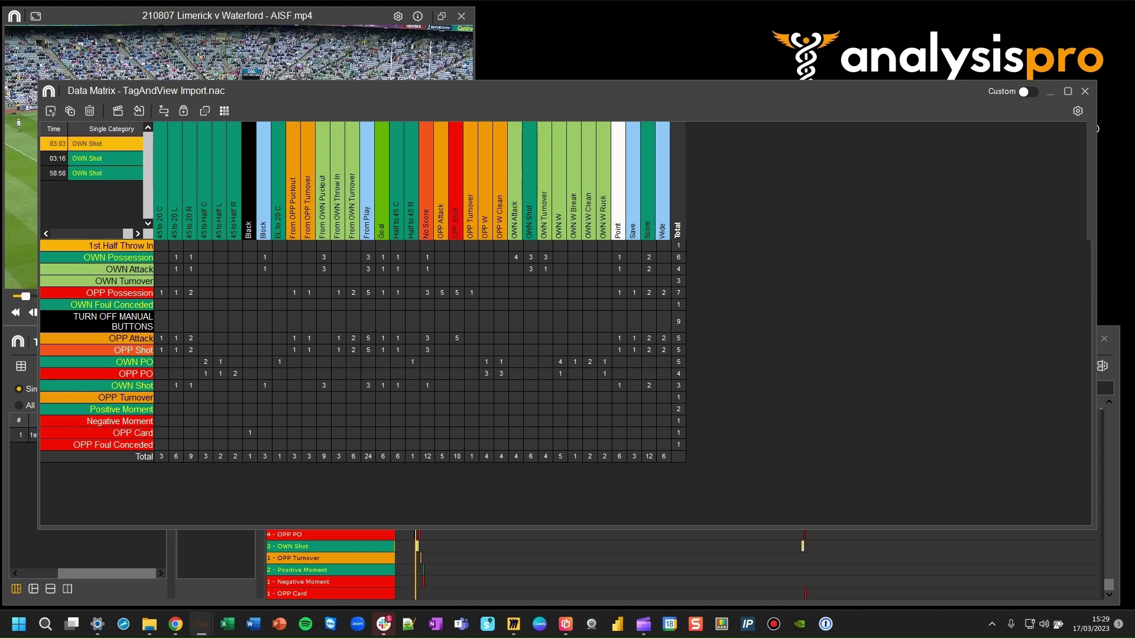
Review the OWN Shot clips at 03:16 and 58:58 in the match video and close the Data Matrix
left_click(106, 159)
left_click(106, 173)
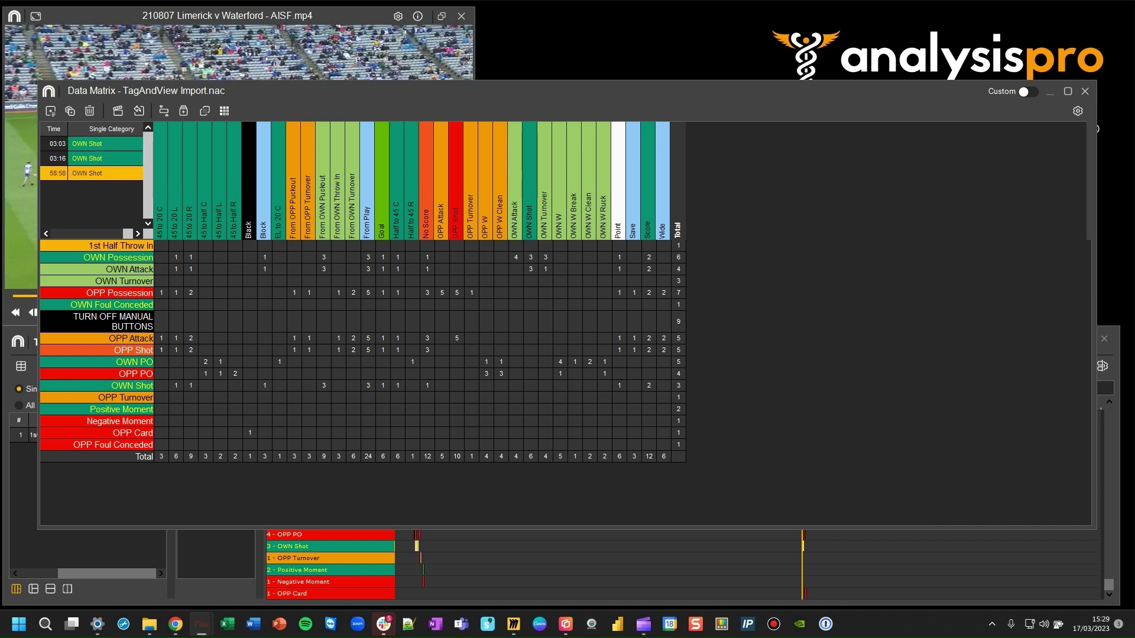
left_click(1085, 91)
left_click(87, 312)
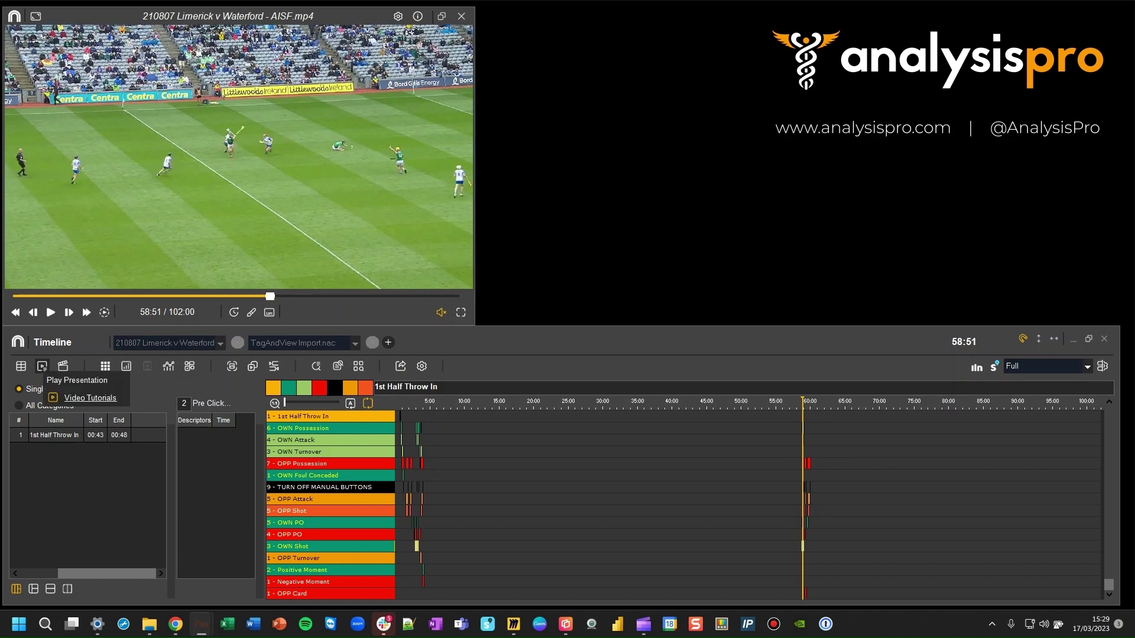
Create the presentation "Presentation 17 March 2023 03_29 PM.pre" in the Pres folder and rename its first list Key Clips
left_click(41, 366)
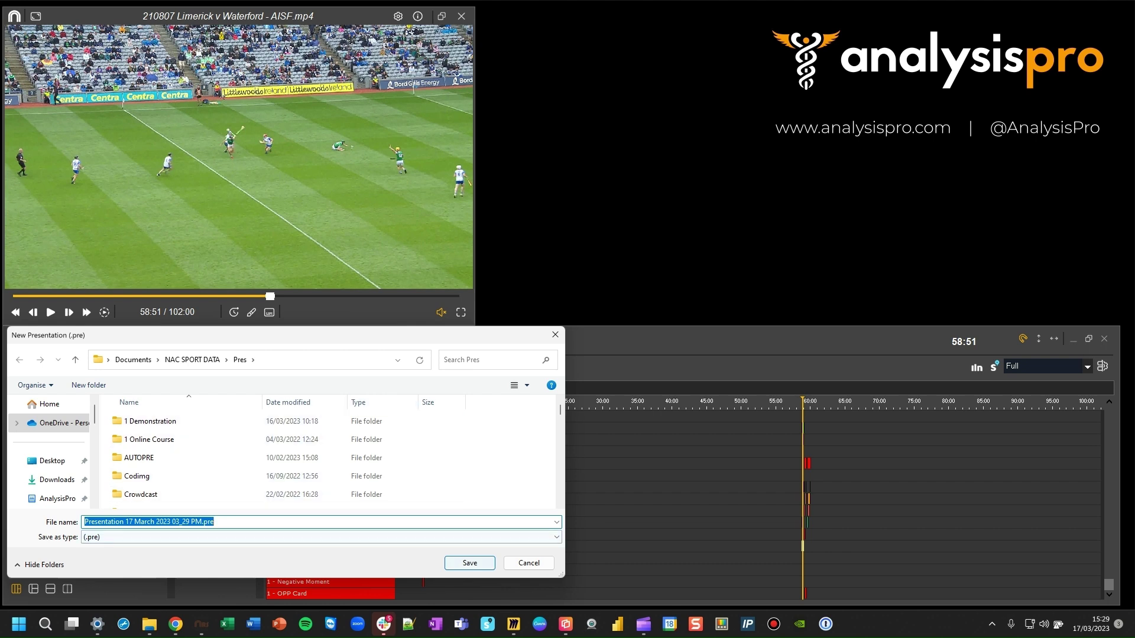
key("Return")
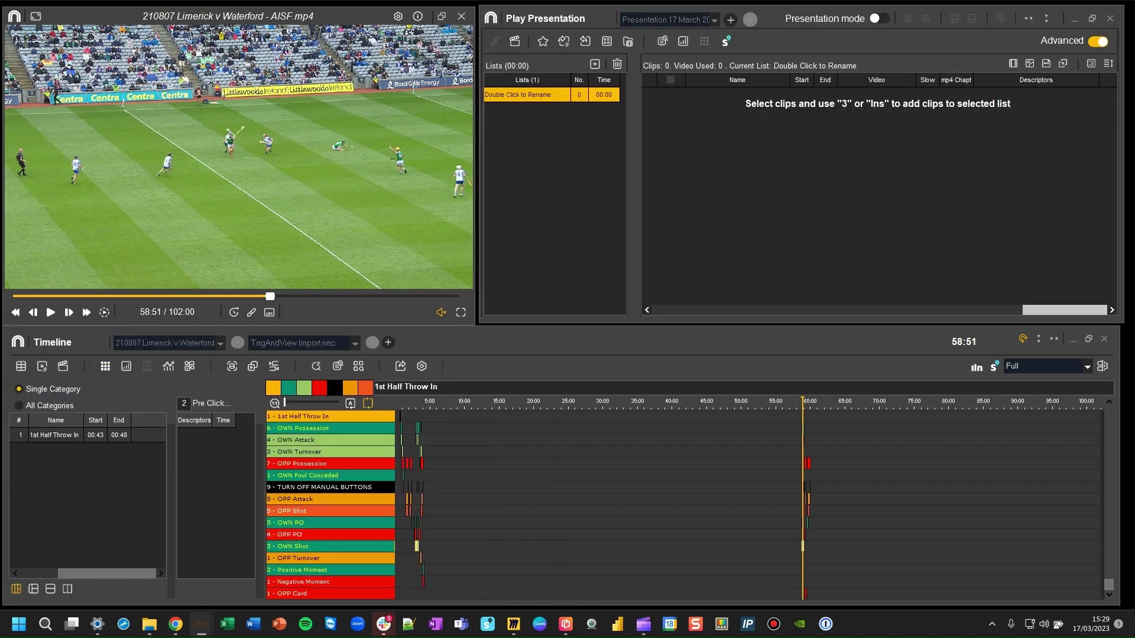
double_click(526, 95)
type("Key Clips")
key("Return")
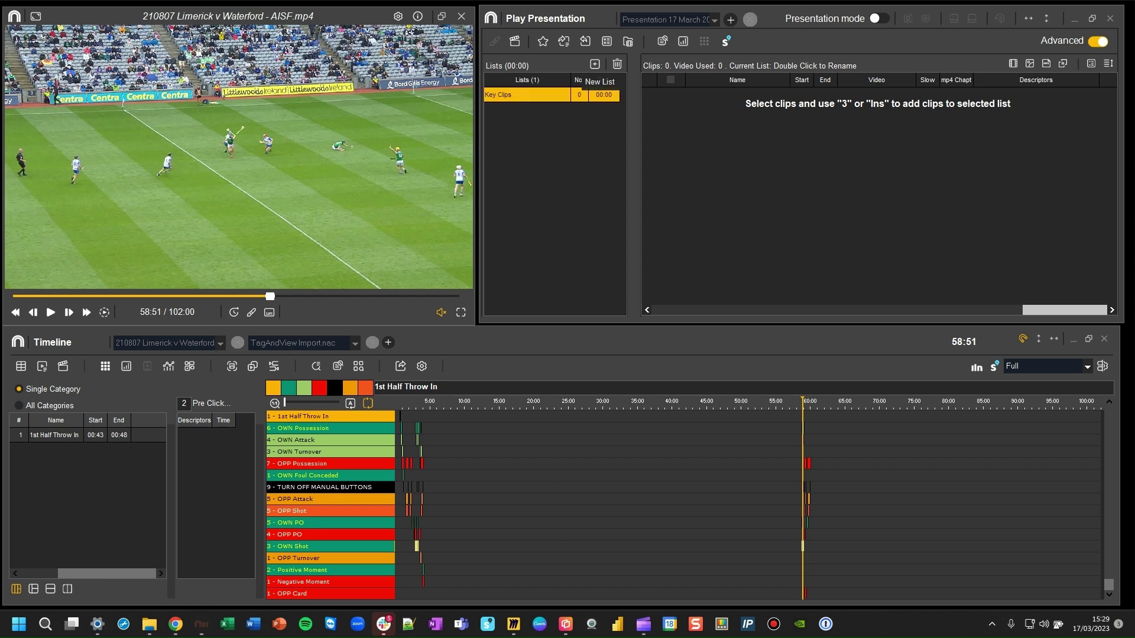
Add a second list to the presentation and name it Puckouts
left_click(595, 64)
double_click(519, 109)
type("Puckout")
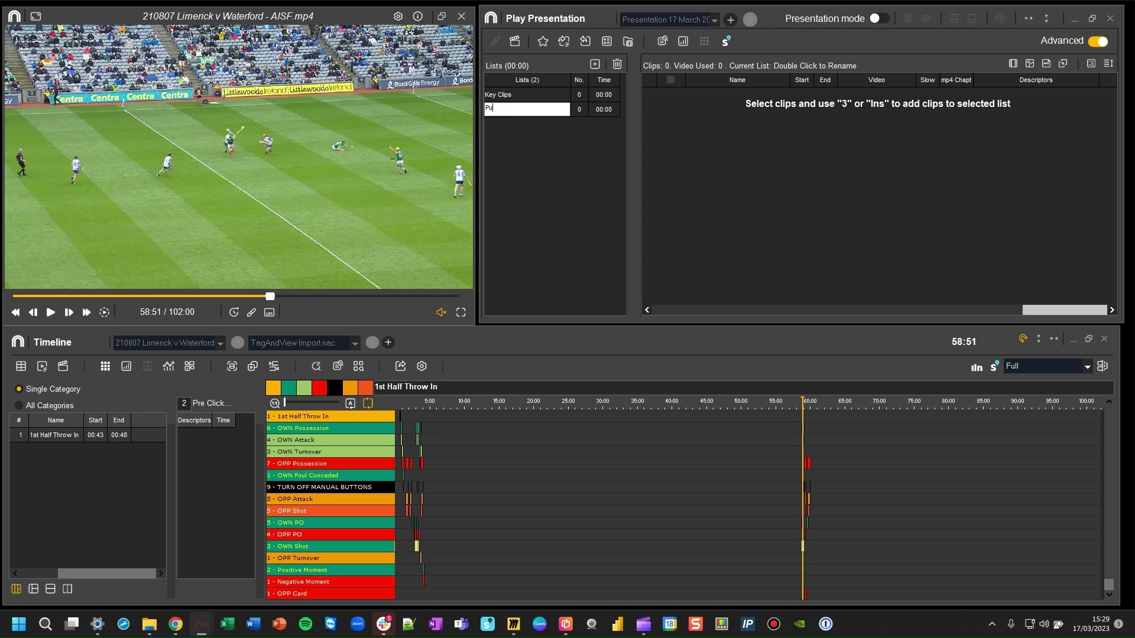
key("Return")
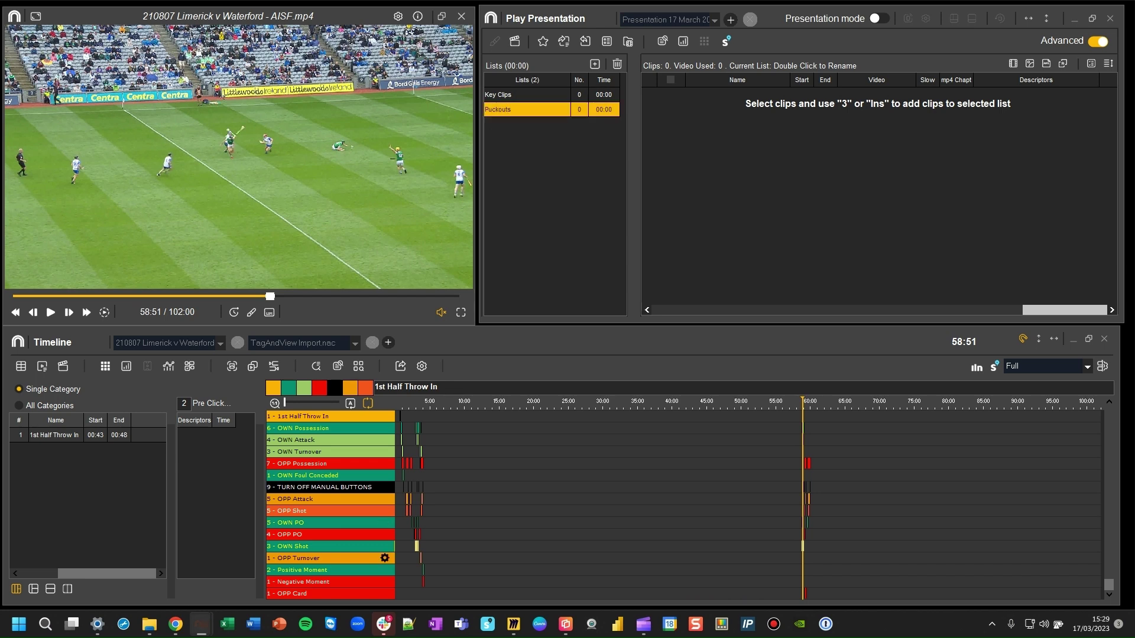
Return to the dashboard and bring up the presentation lists to which the OWN PO clips can be added
mouse_move(202, 624)
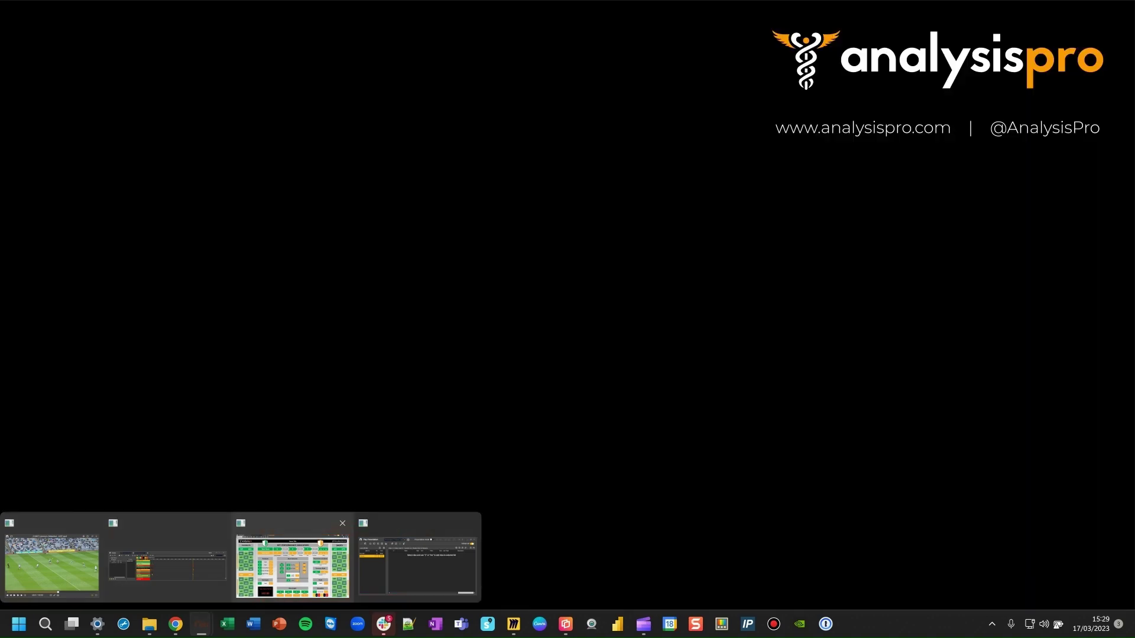
left_click(292, 567)
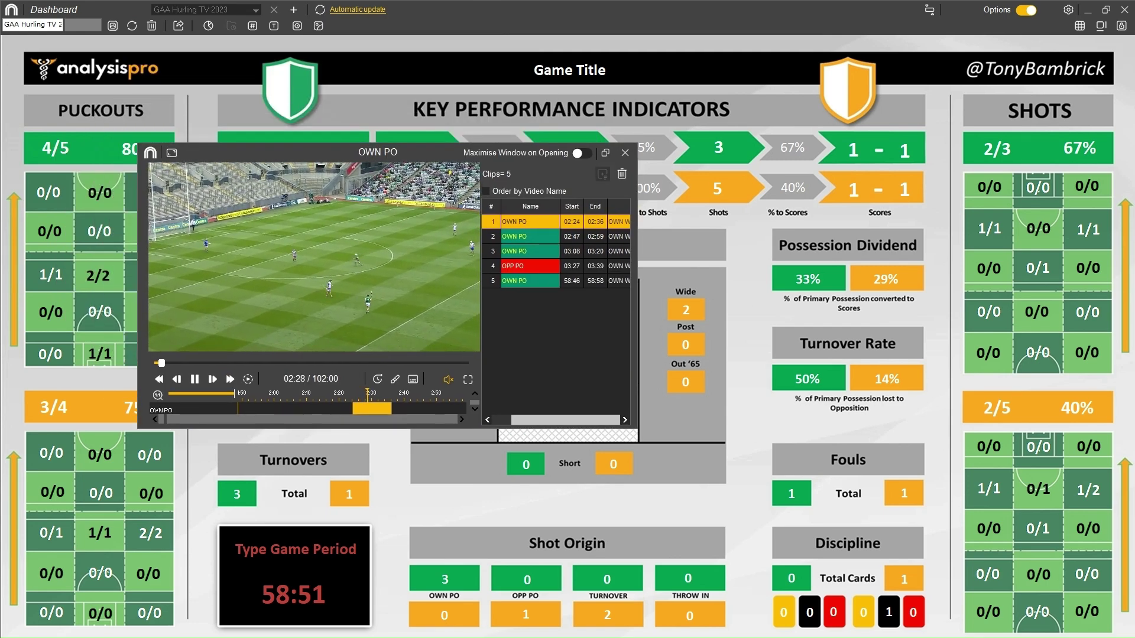
left_click(602, 174)
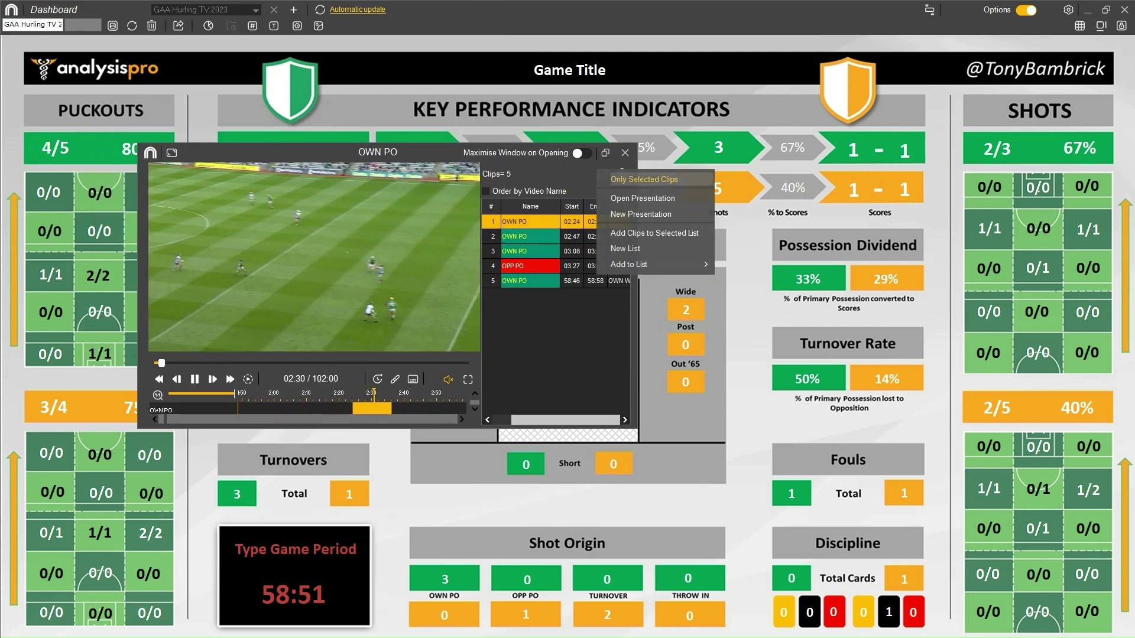
mouse_move(651, 265)
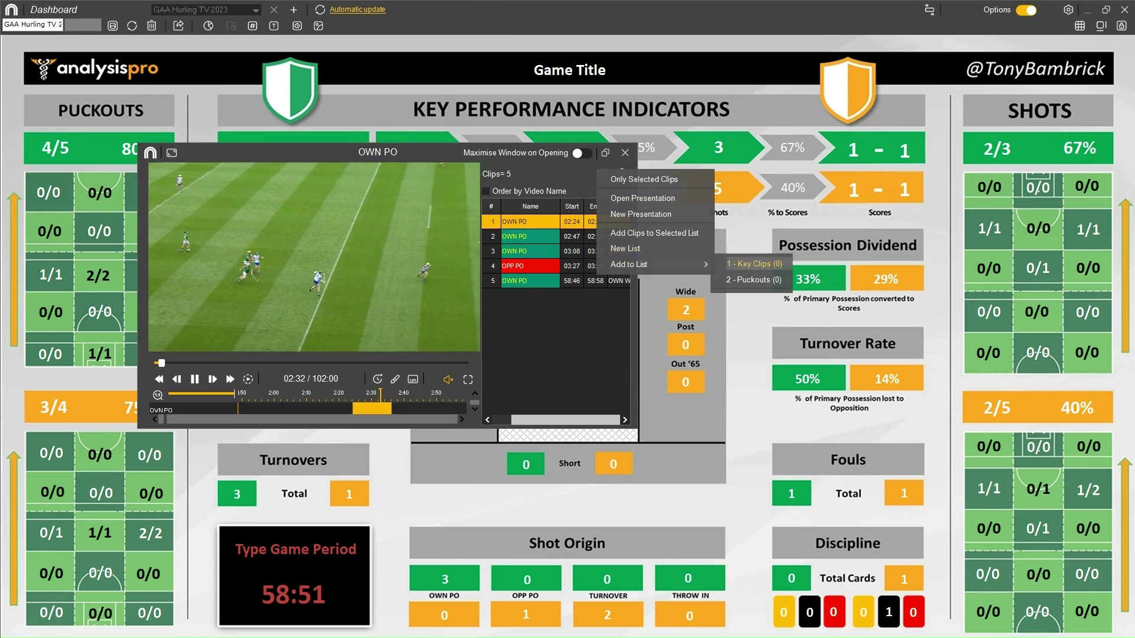
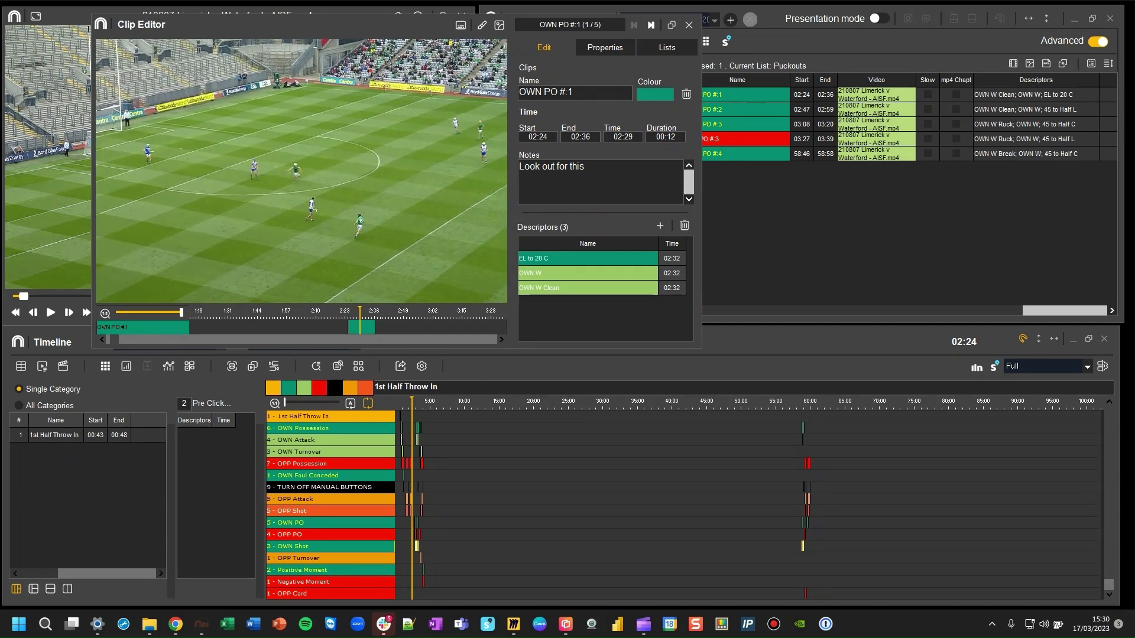
Open the drawing editor for the OWN PO #:1 frame at 02:29 and place an orange spotlight on the blue-shirted player near the goal
left_click(482, 25)
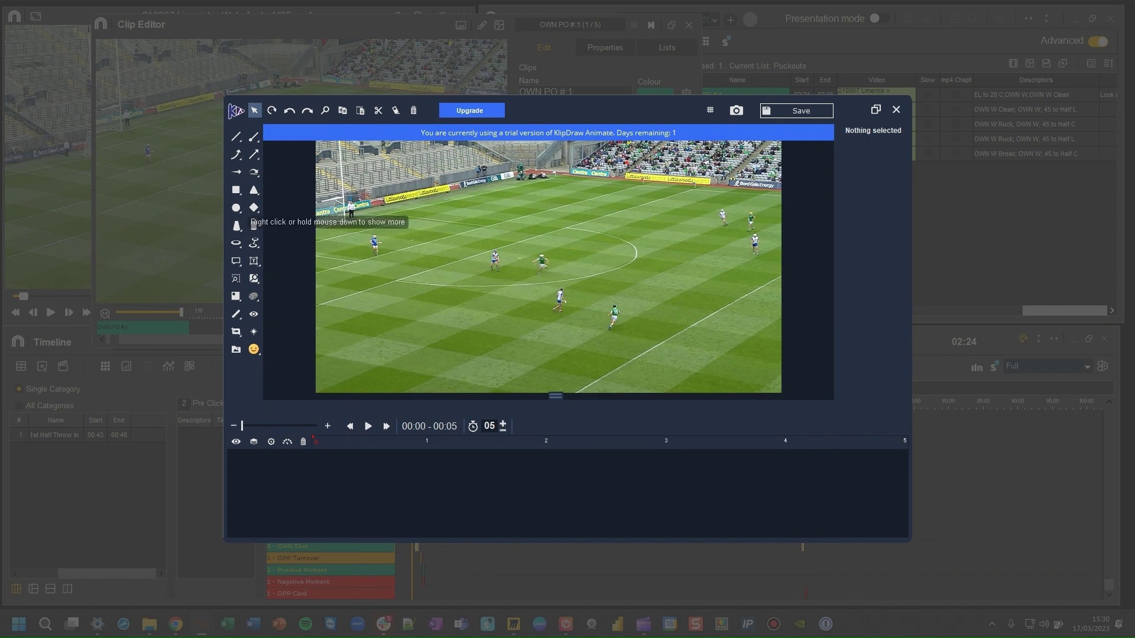
left_click(236, 226)
left_click(376, 258)
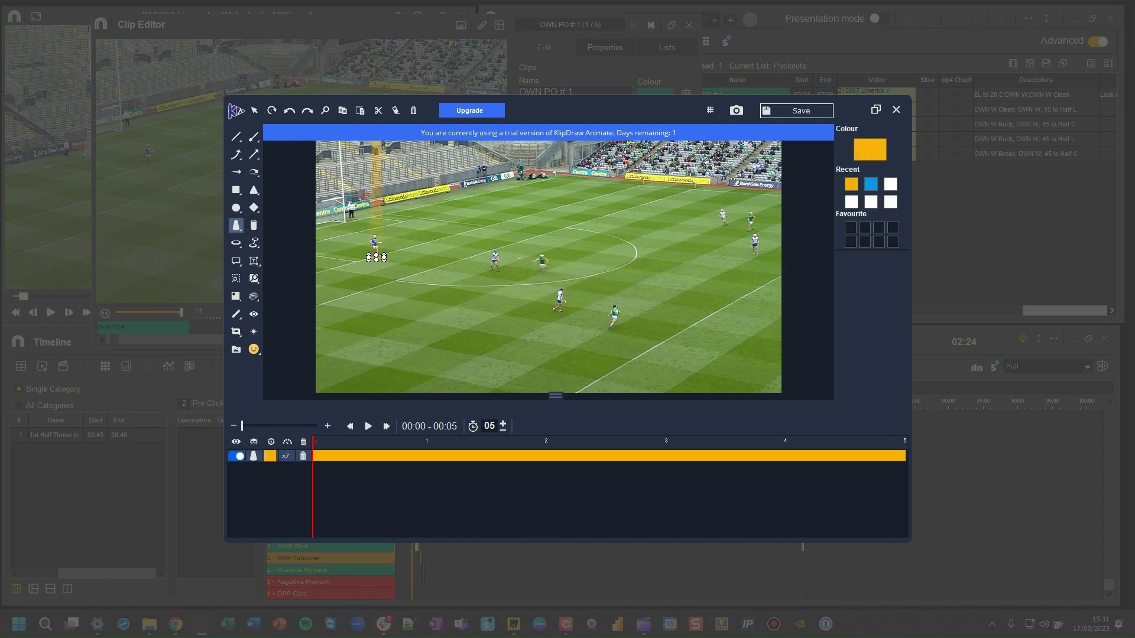
Link the three green-shirted players with a connecting line, colour it blue, and draw a blue diagonal arrow across the open grass
left_click(254, 243)
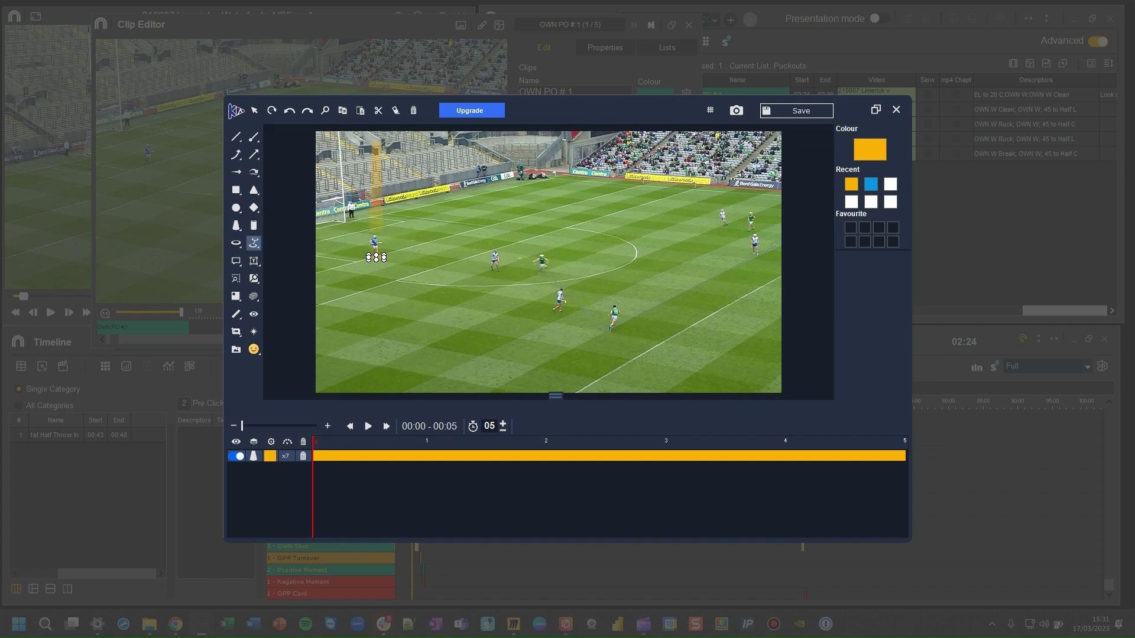
double_click(749, 231)
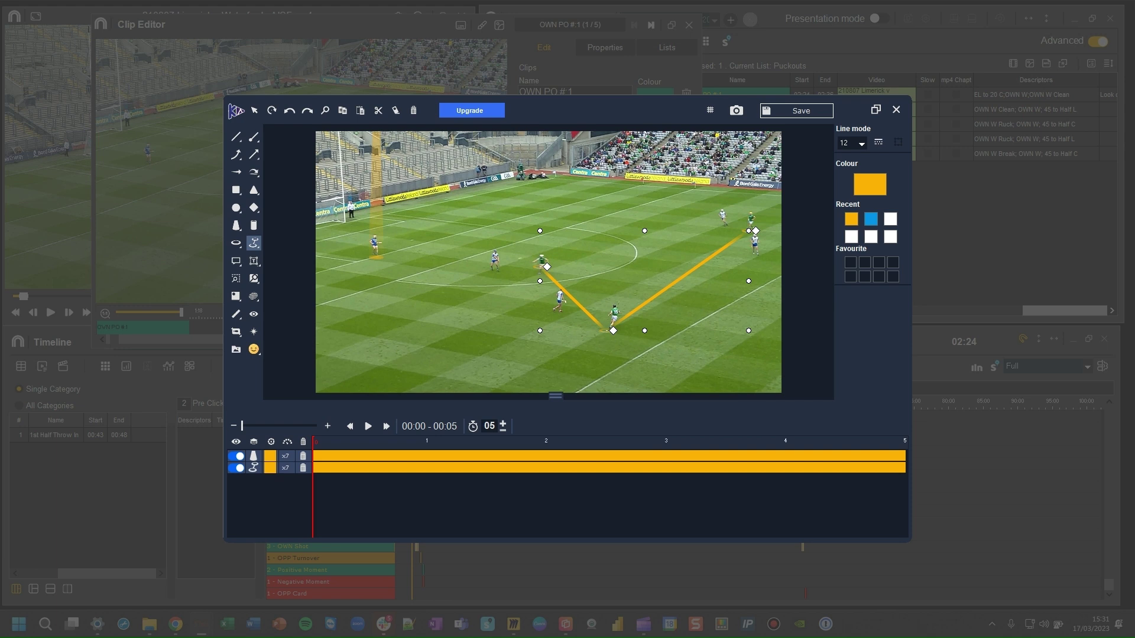
left_click(871, 218)
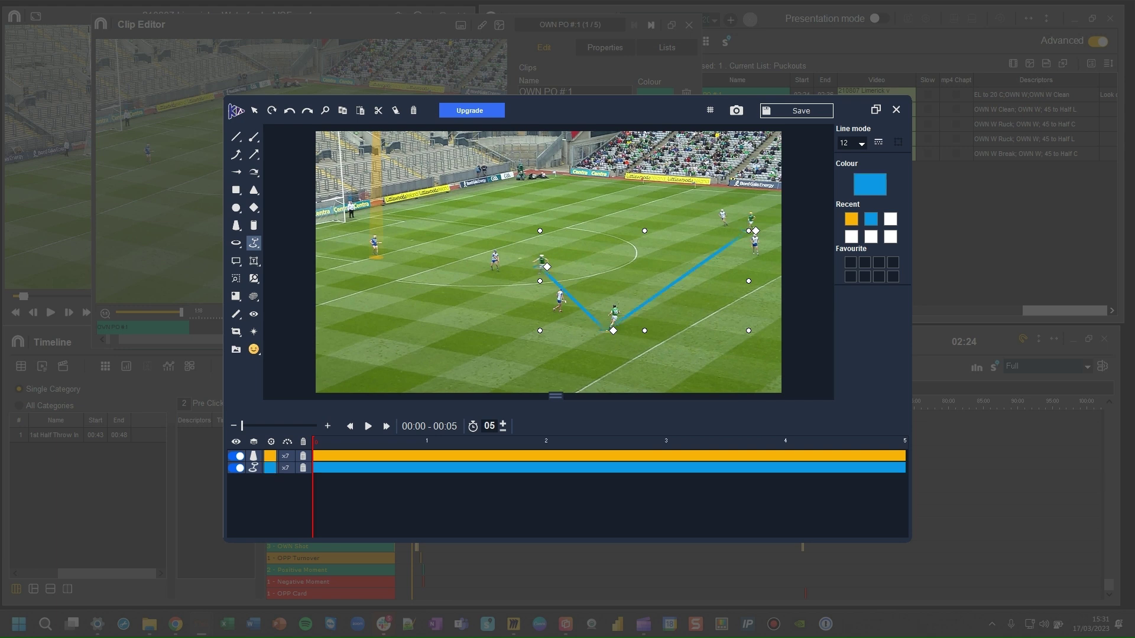
left_click(236, 172)
left_click_drag(424, 293, 492, 362)
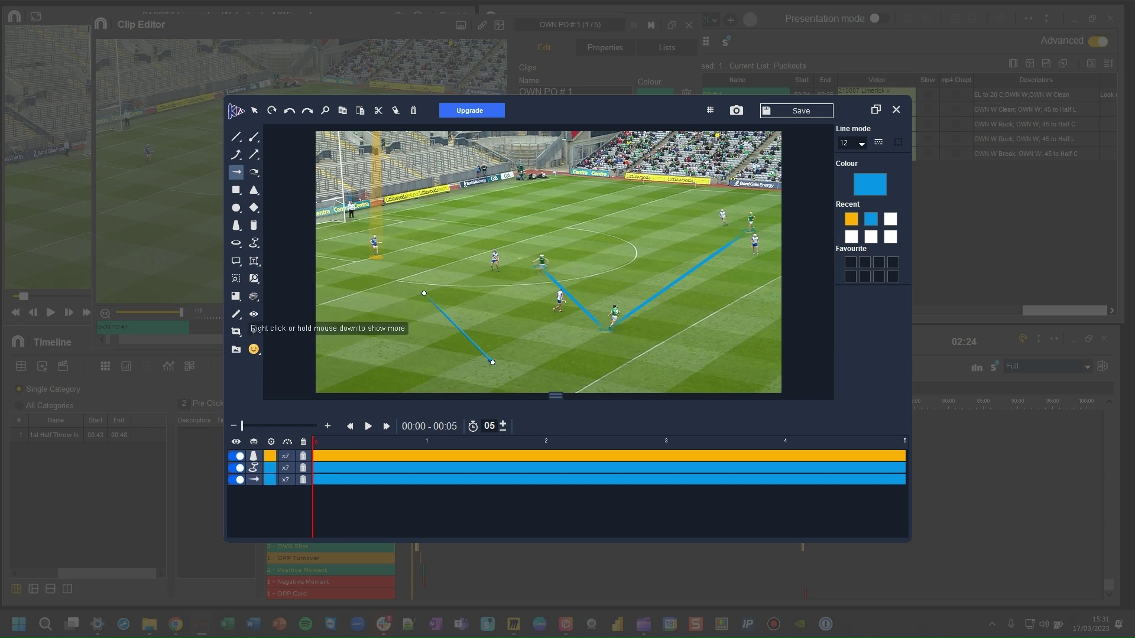
Cut out the white-shirted player beside the linked green players and give the cutout a movement path to the arc's far edge
left_click(236, 332)
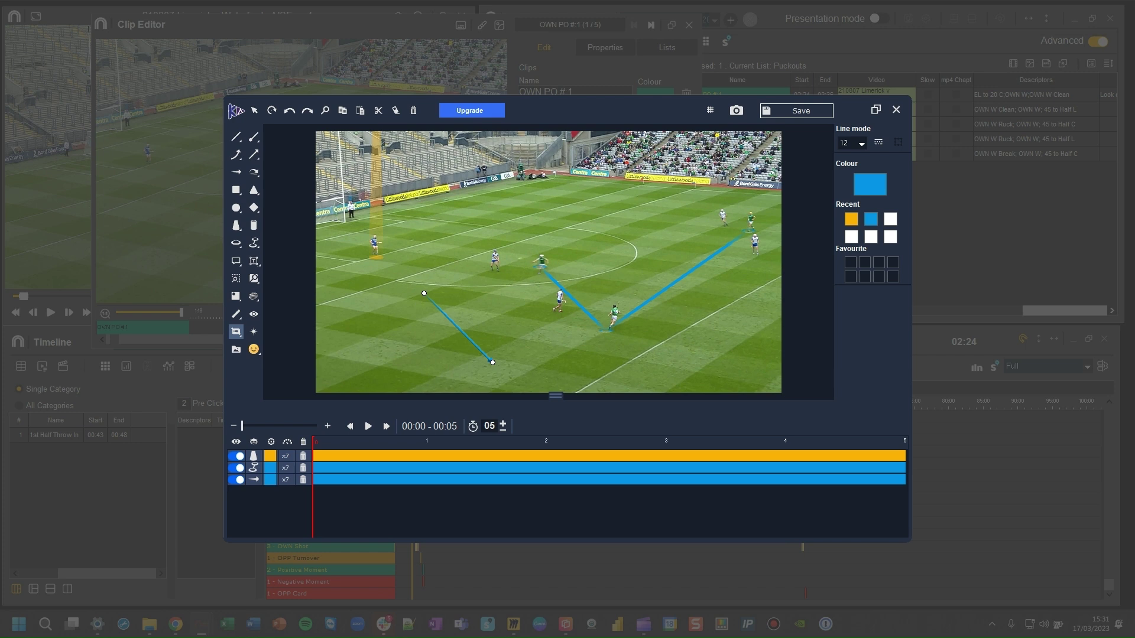
left_click(495, 262)
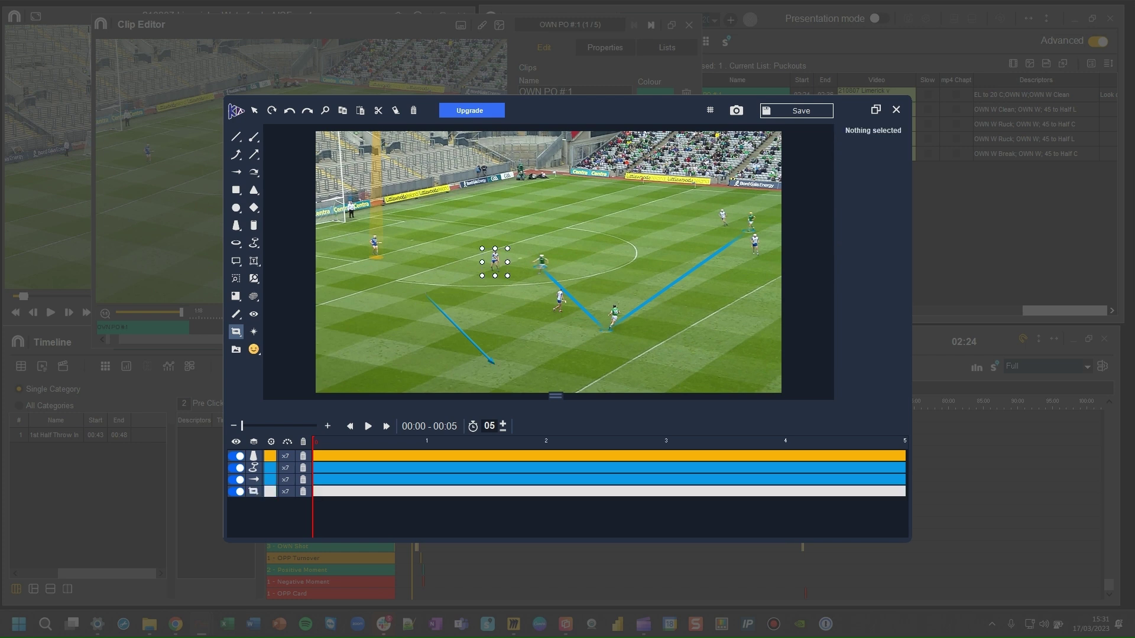
left_click(635, 251)
Stagger the drawings' start times: spotlight and player cutout at 1 second, connecting line at 2 seconds, and arrow at 3 seconds
left_click_drag(312, 455, 426, 456)
left_click_drag(313, 468, 666, 479)
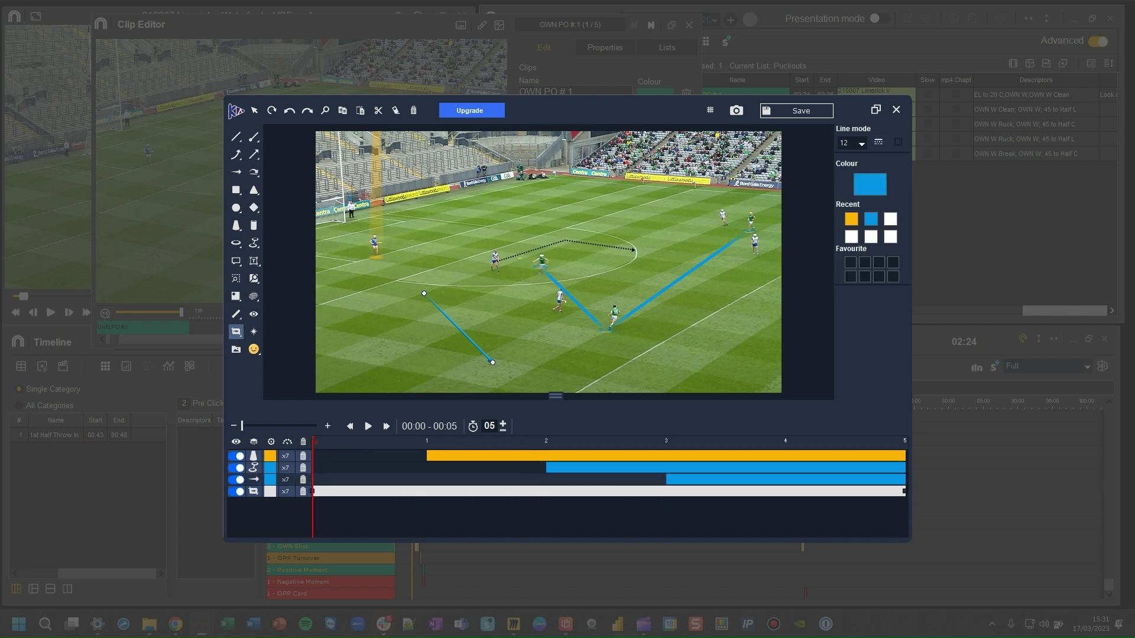
left_click_drag(313, 491, 427, 492)
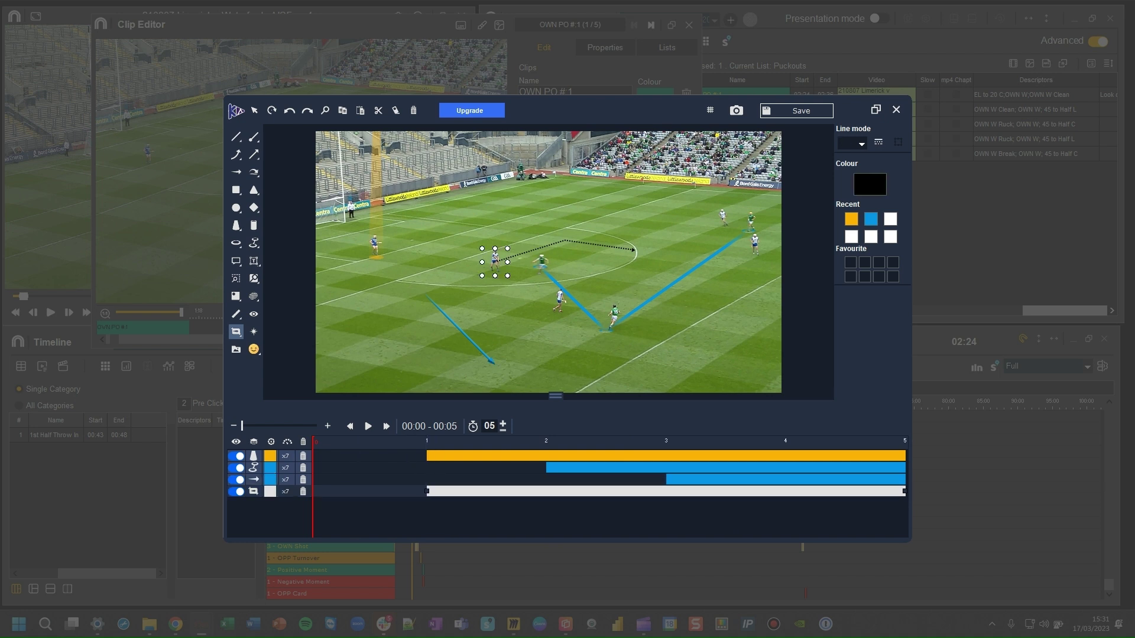
Preview the drawing animation, save it to the clip and close the Clip Editor
key("space")
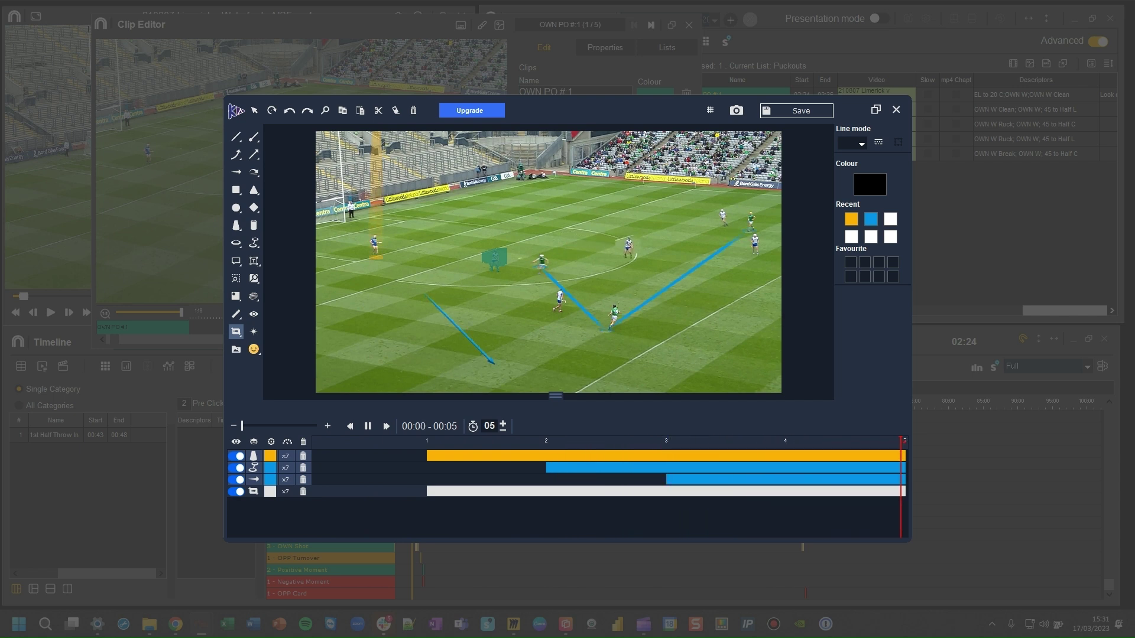
left_click(798, 110)
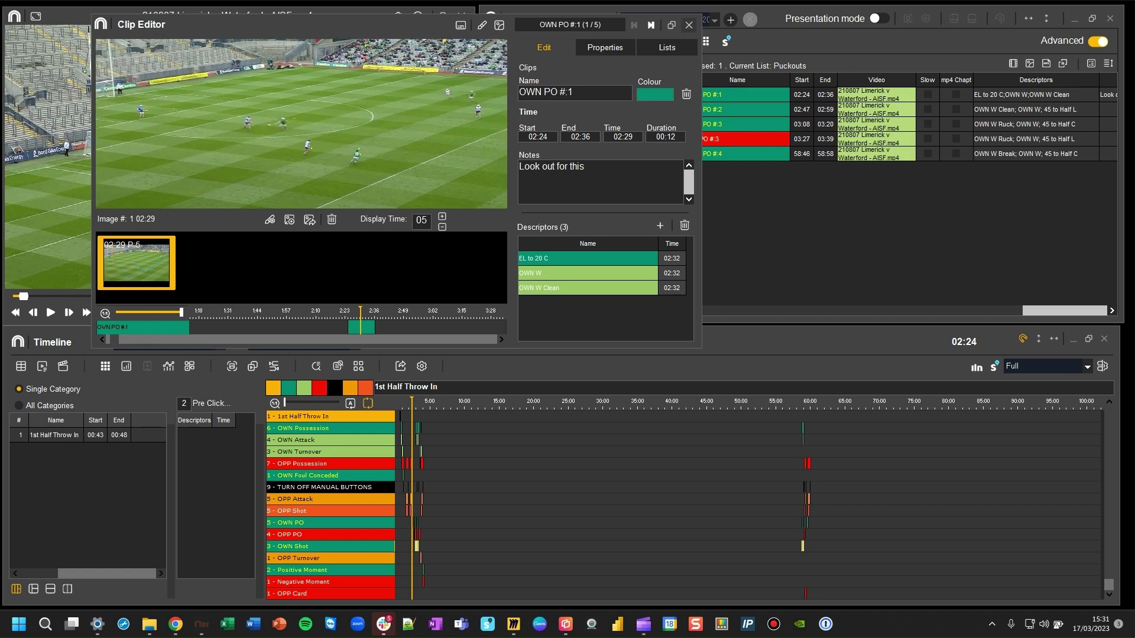
left_click(688, 24)
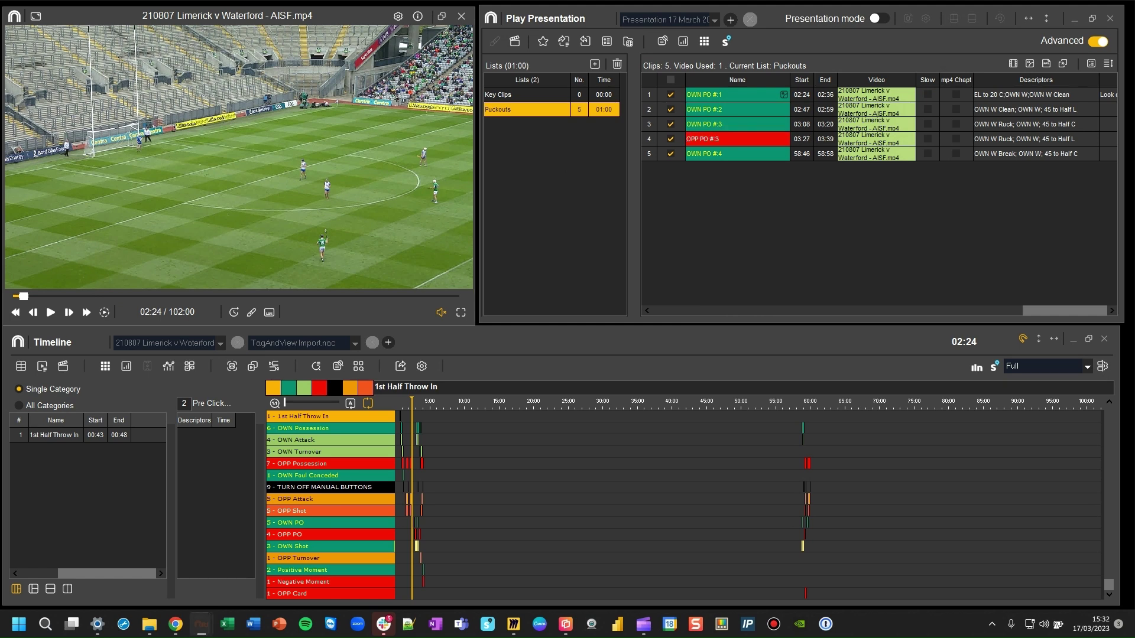
Start producing the selected Puckouts list from the presentation
left_click(515, 41)
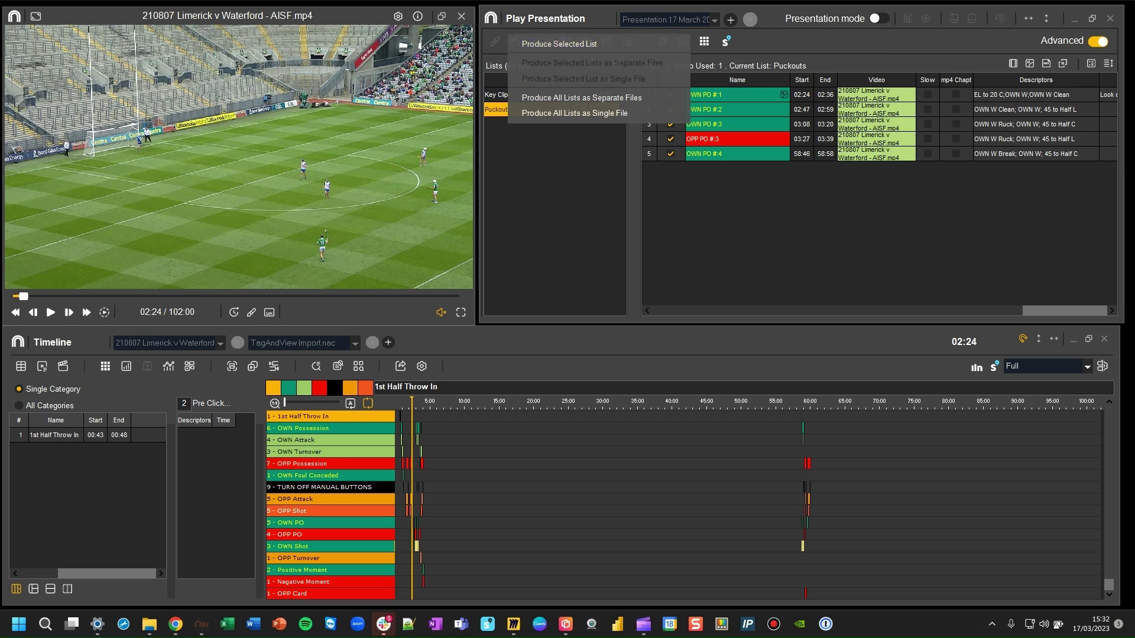
left_click(559, 44)
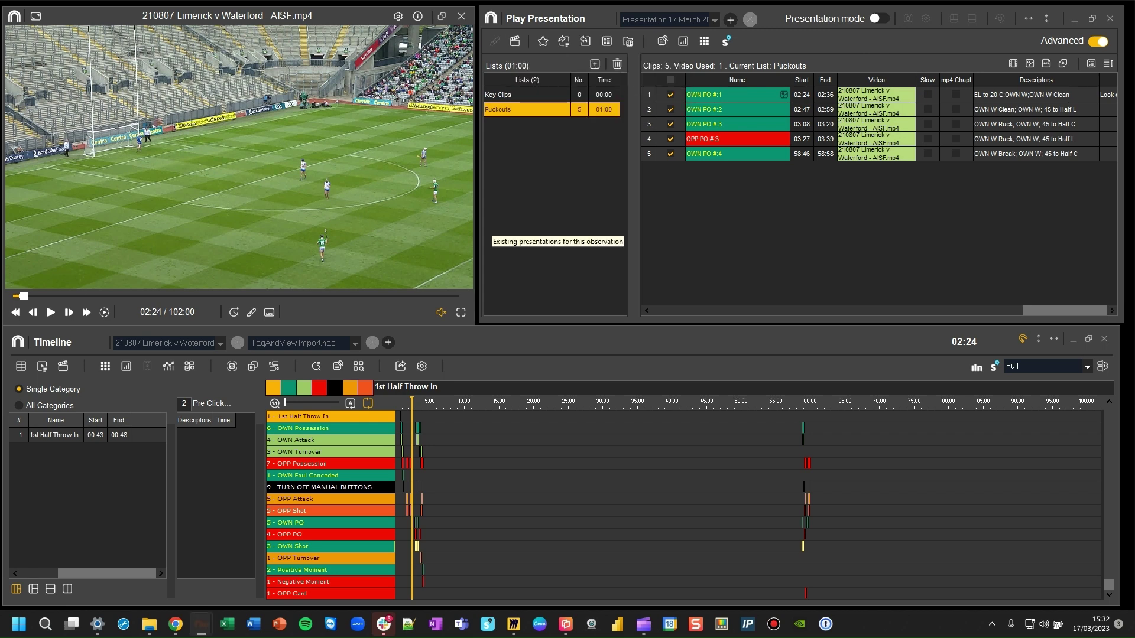